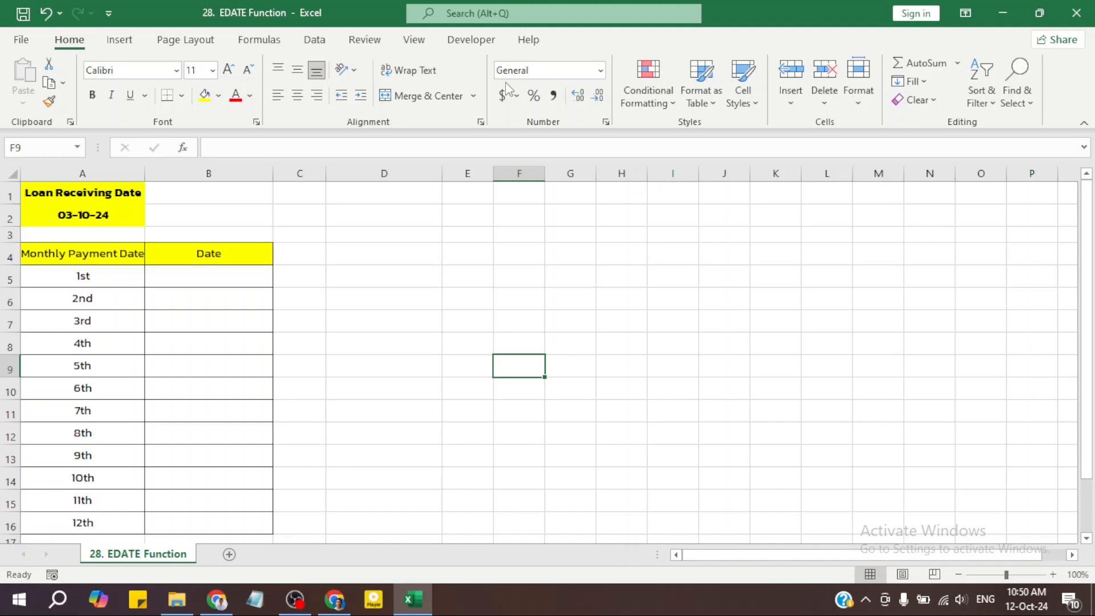
- Examine the loan receiving date in A2 and the empty Date column of the monthly payment table
click(375, 246)
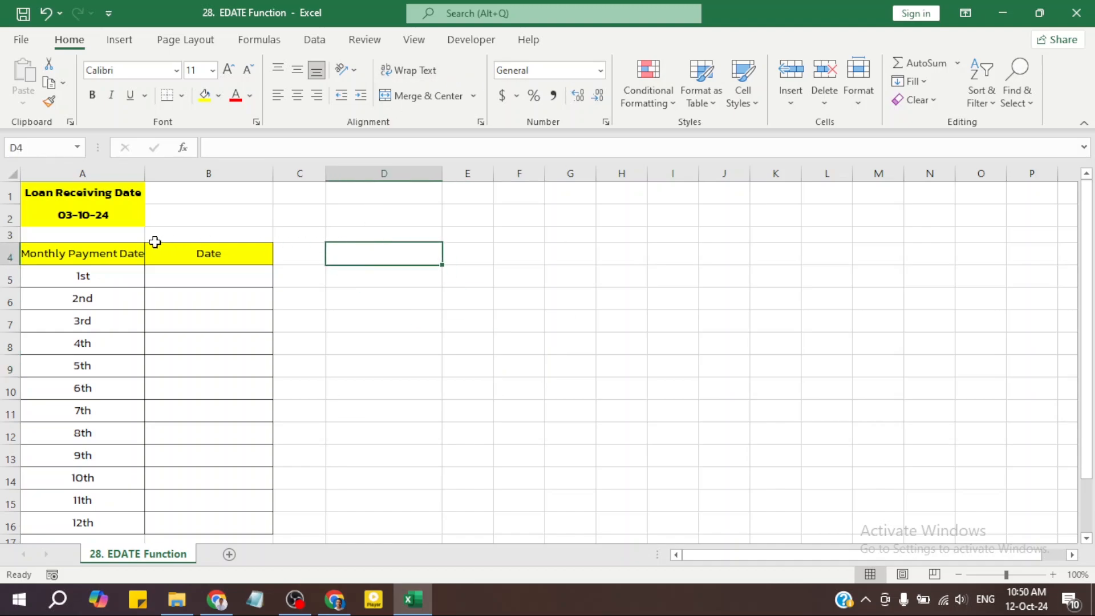
click(110, 222)
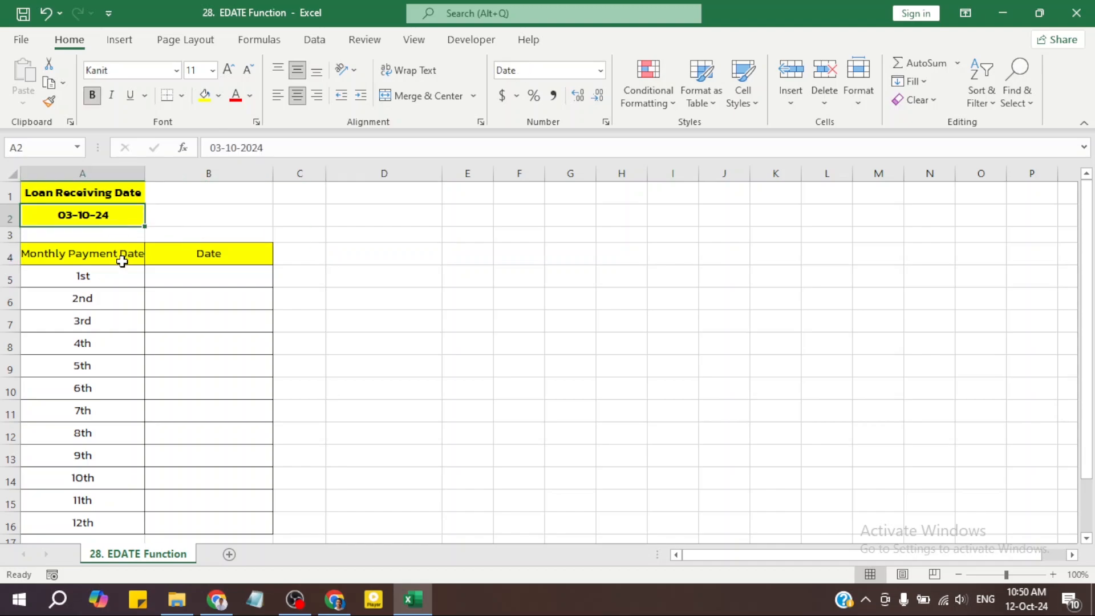
click(192, 226)
click(98, 222)
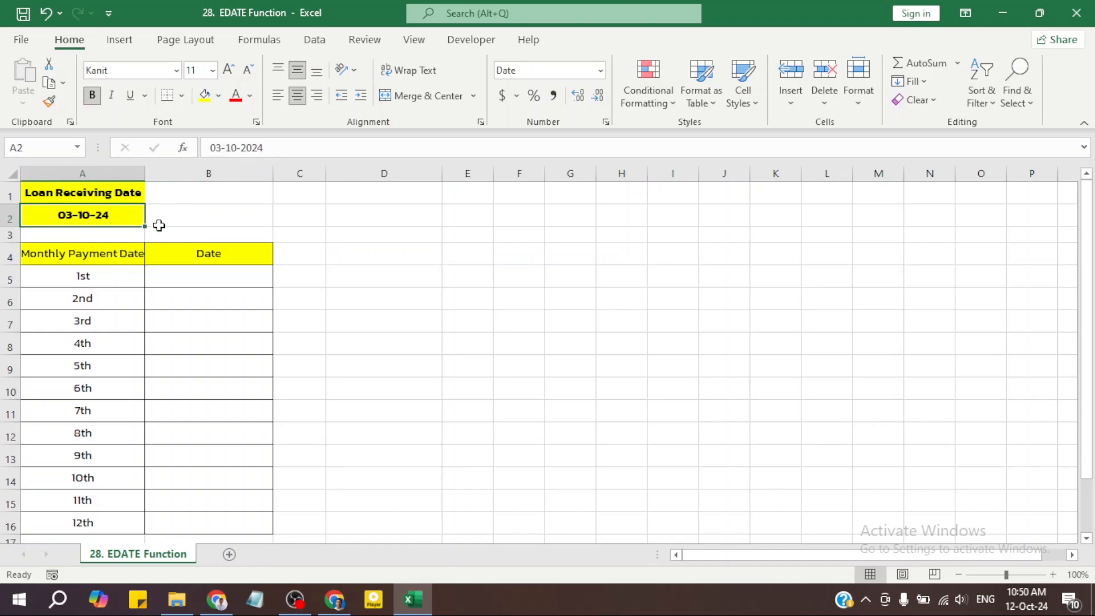
click(195, 228)
click(108, 215)
click(176, 282)
click(177, 315)
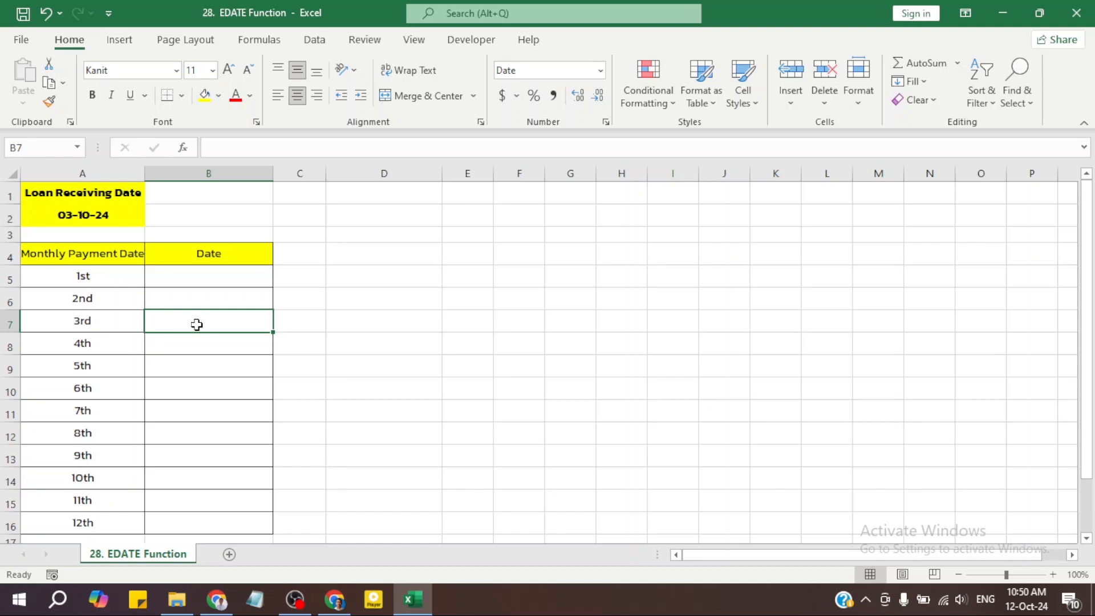
click(203, 372)
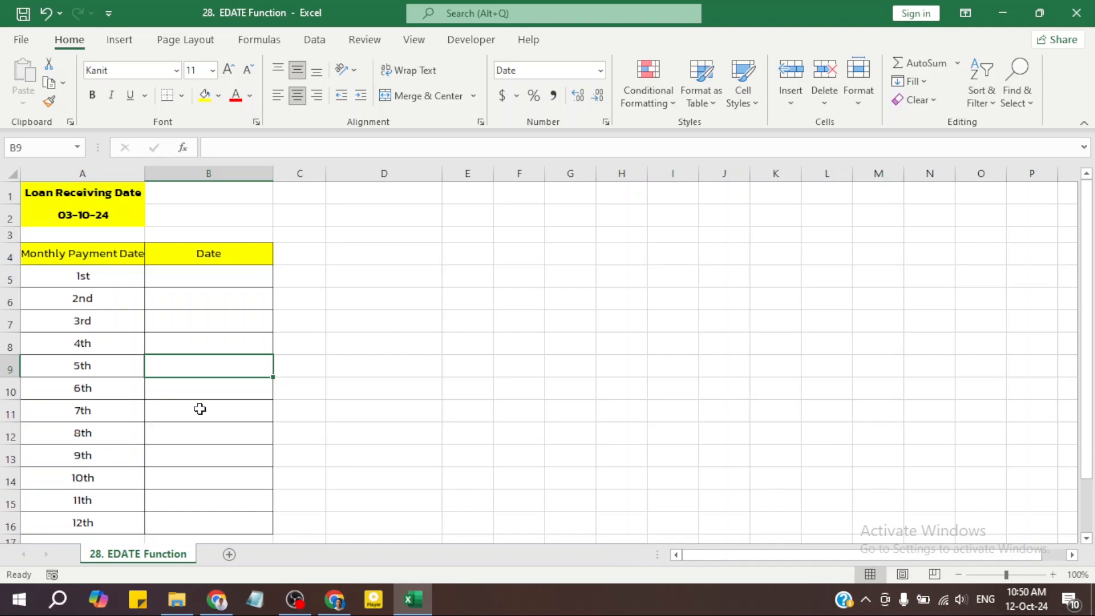
click(343, 360)
click(225, 283)
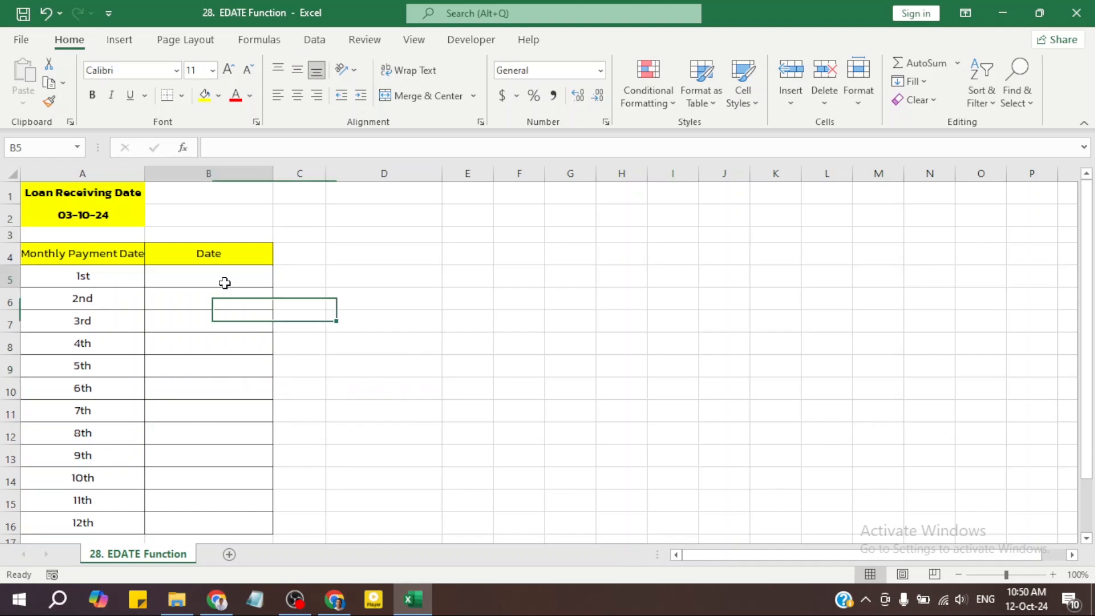
click(222, 324)
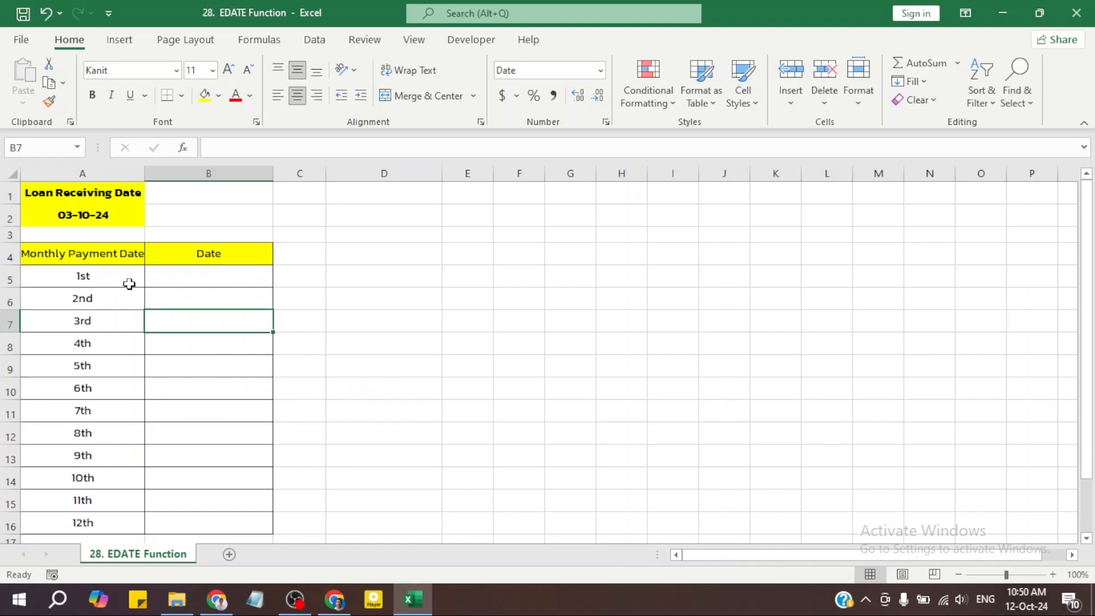
- Enter the formula =EDATE(A2,1) in cell B5 to calculate the first monthly payment date
click(203, 281)
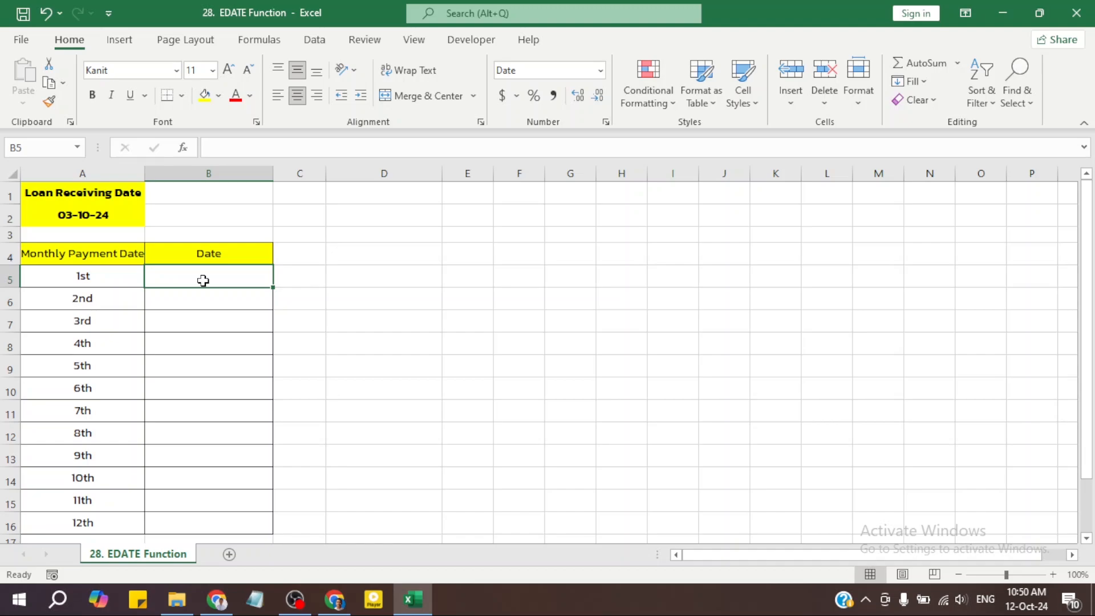
text(=)
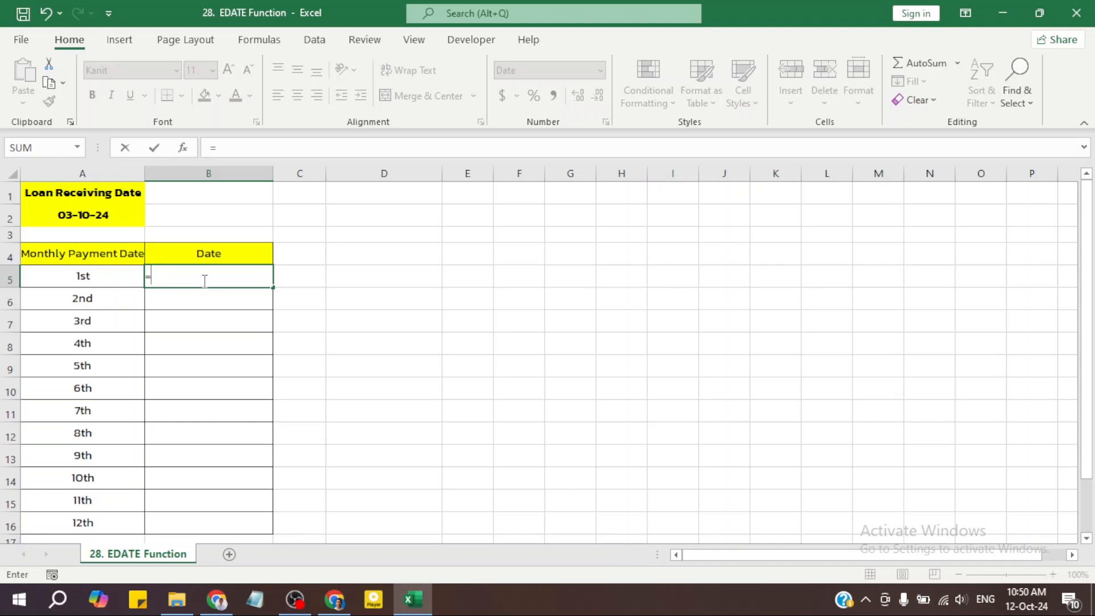
text(edat)
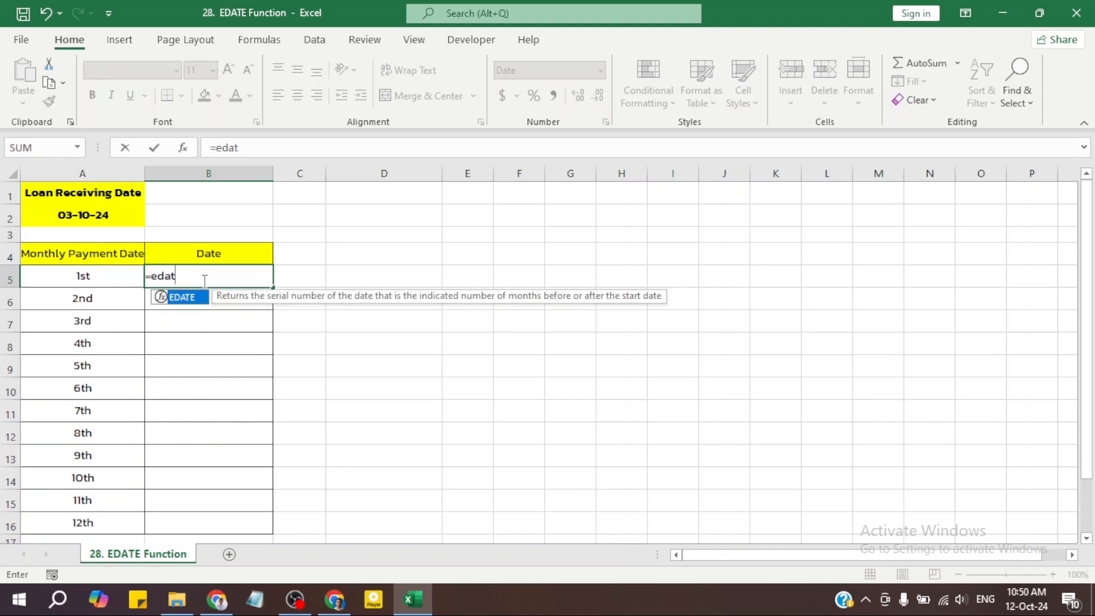
text(e)
double_click(193, 305)
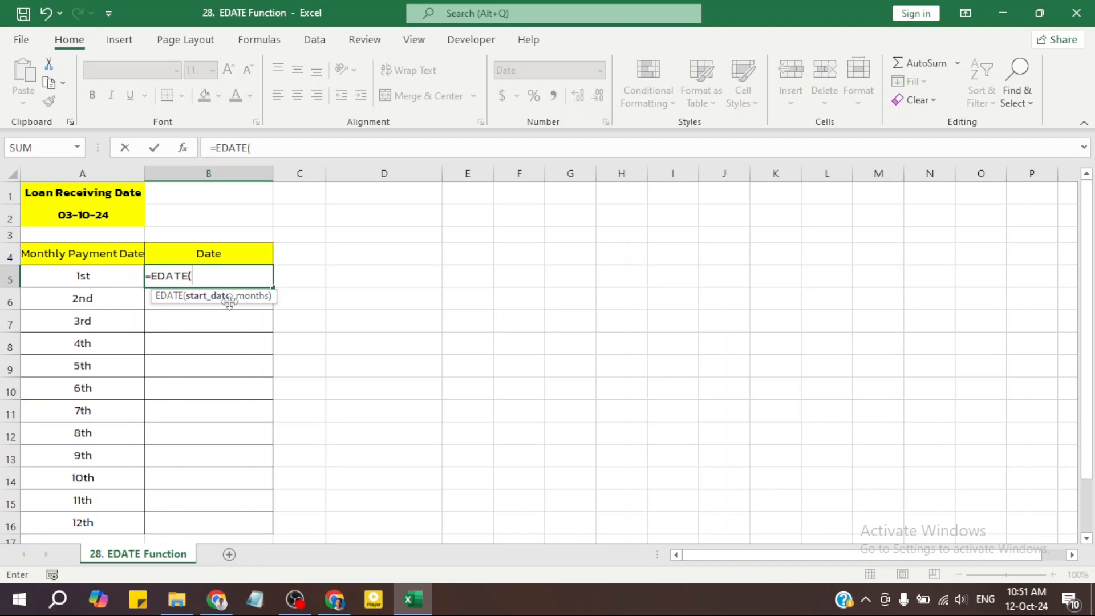
click(74, 220)
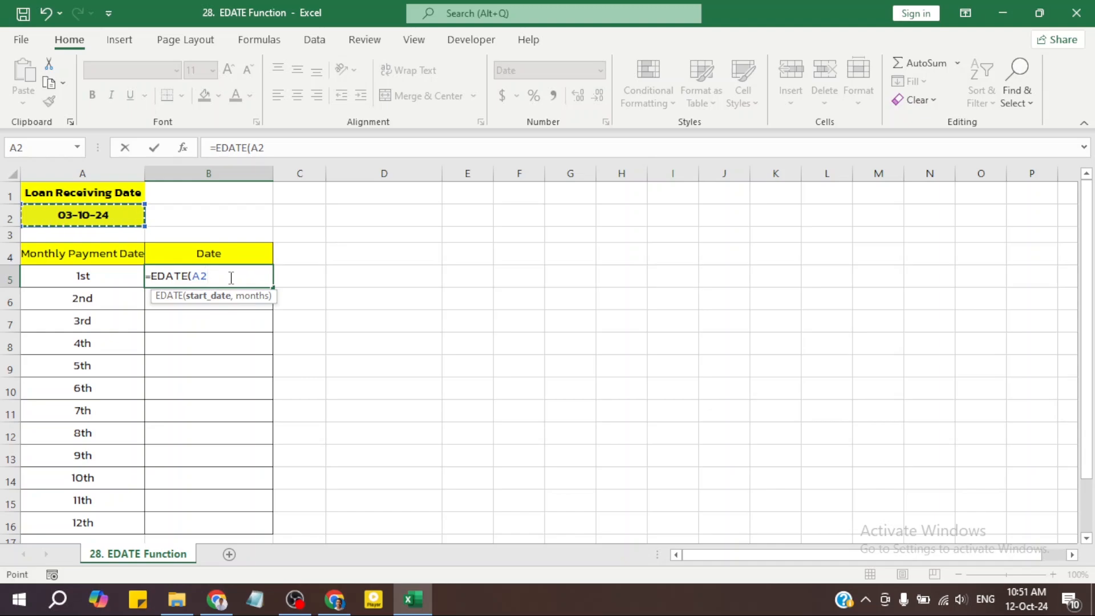
text(,)
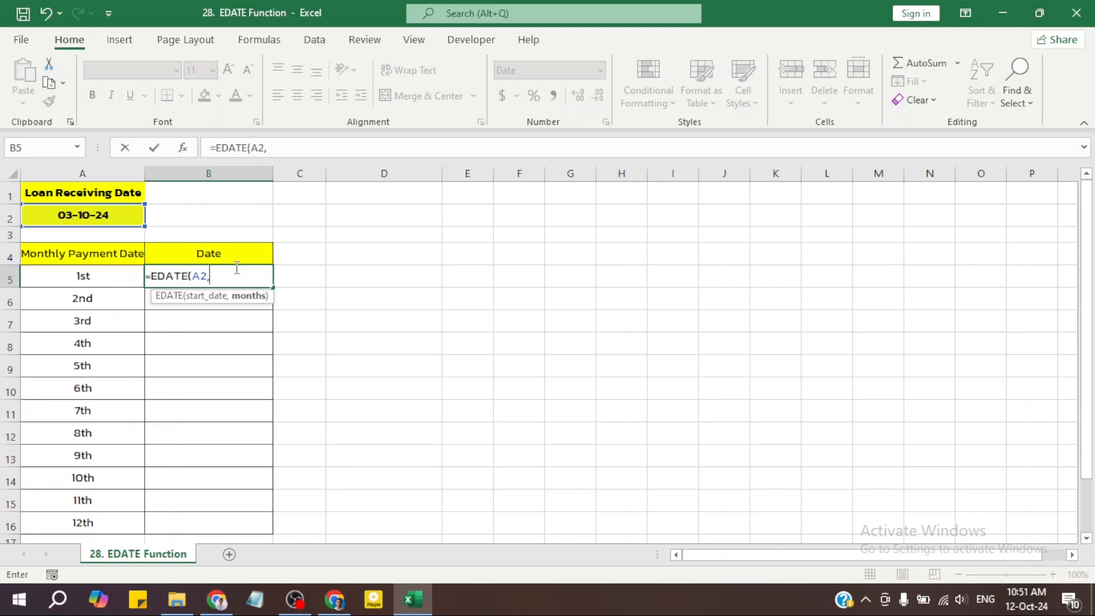
text(1)
text())
key(Return)
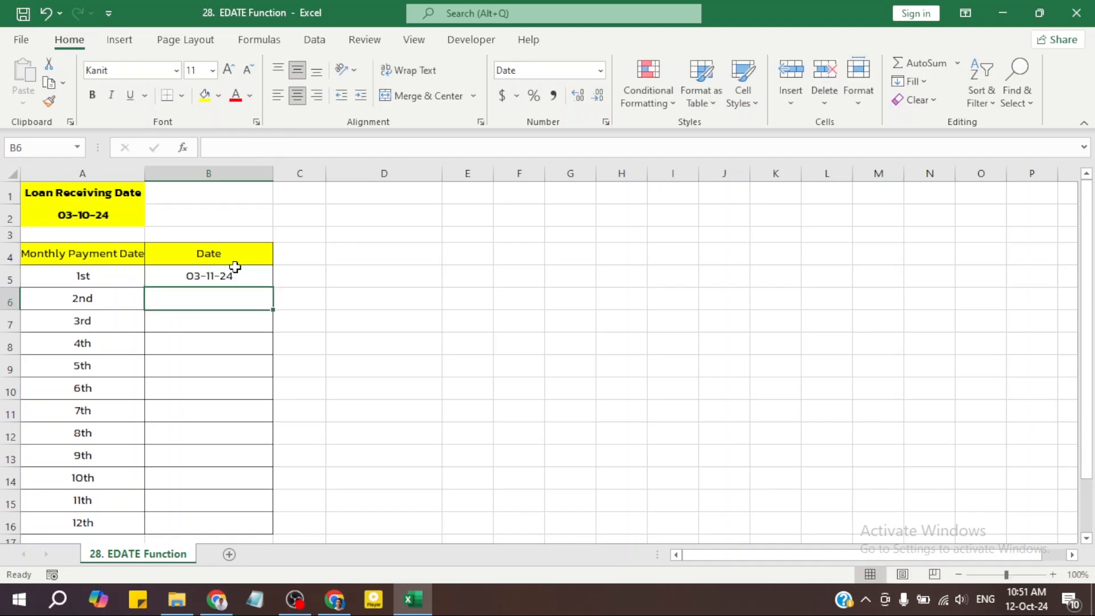
- Enter the formula =EDATE(A2,2) in cell B6 to calculate the second monthly payment date
click(244, 278)
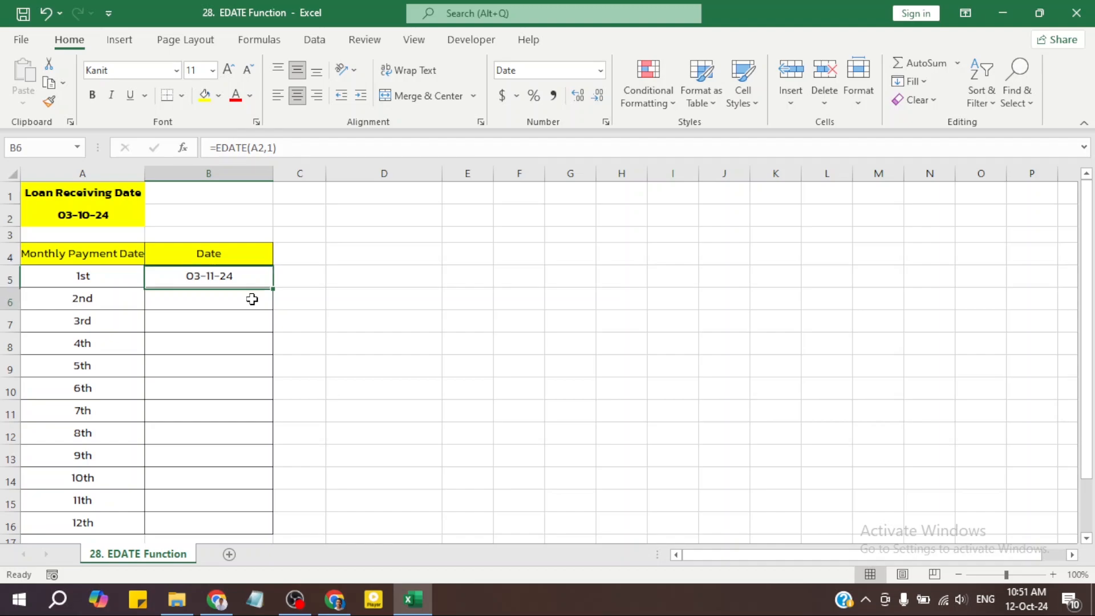
click(252, 299)
click(258, 279)
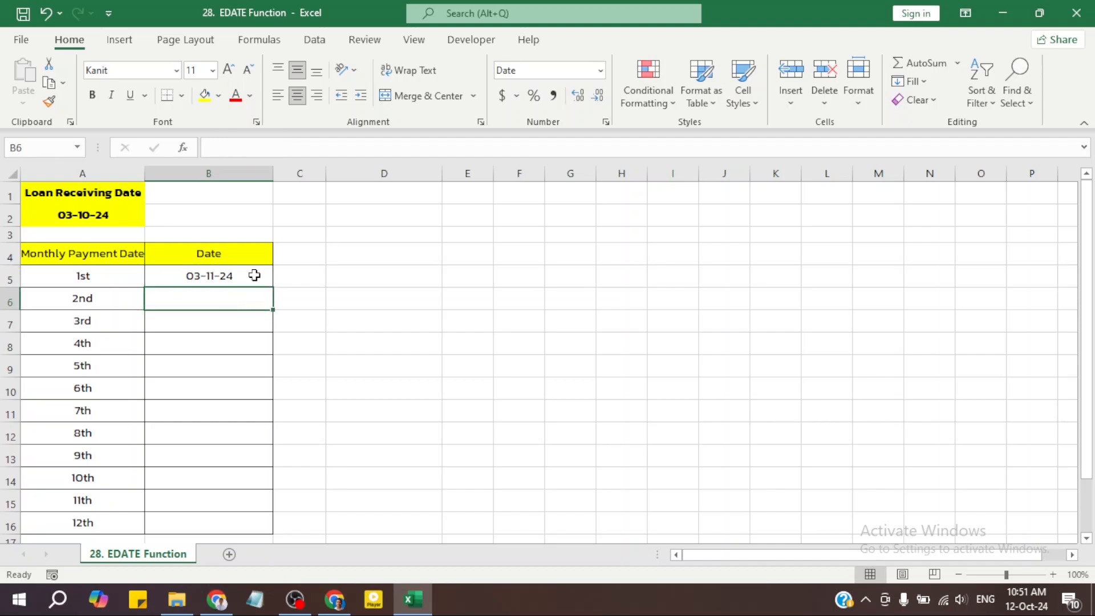
click(226, 295)
text(=e)
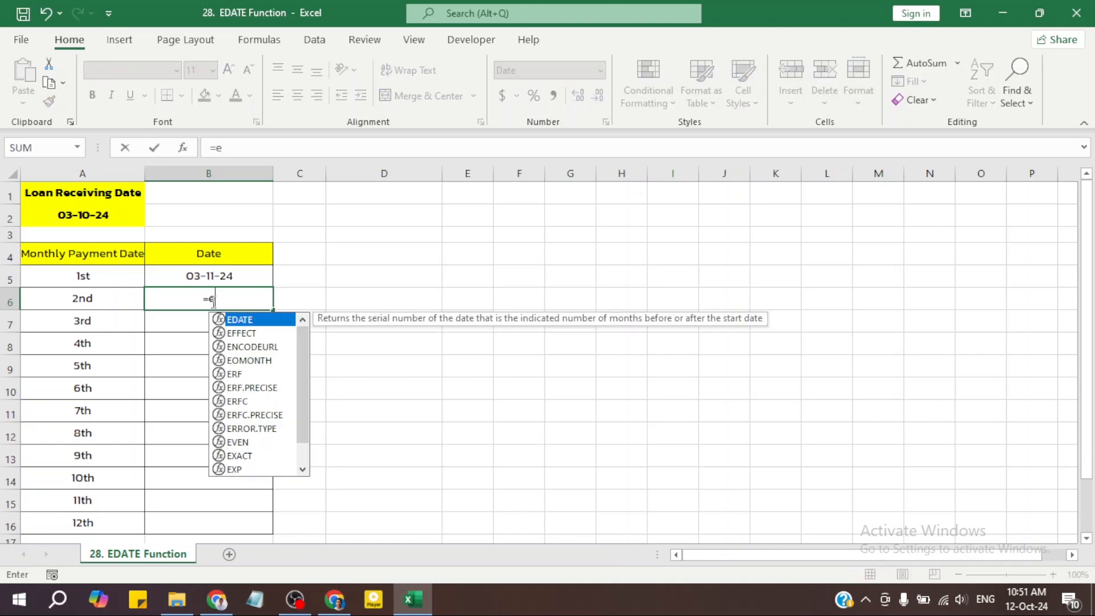
text(date)
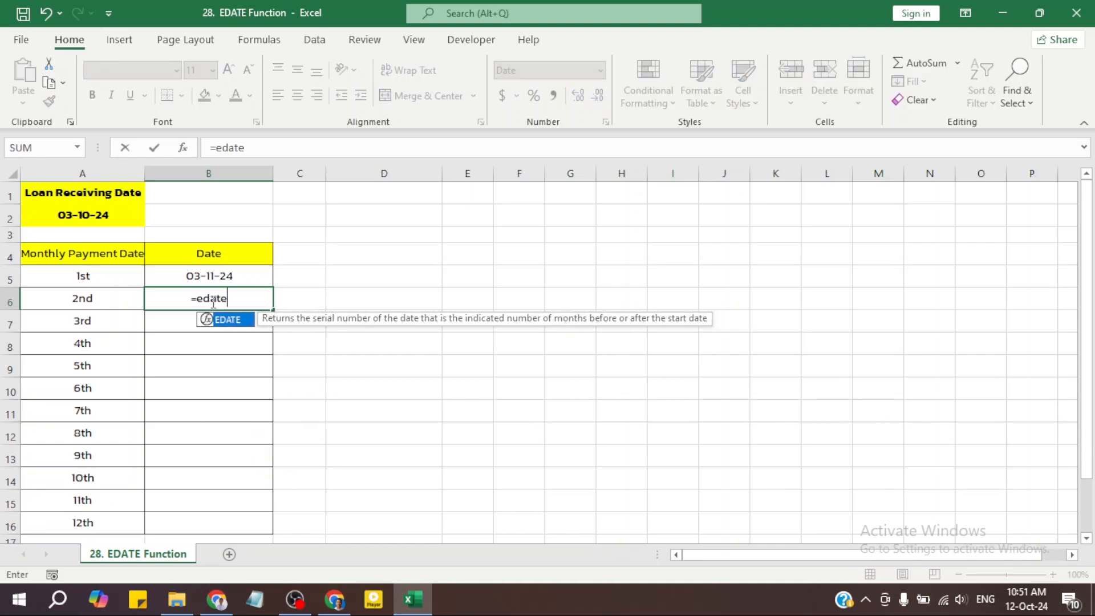
double_click(227, 320)
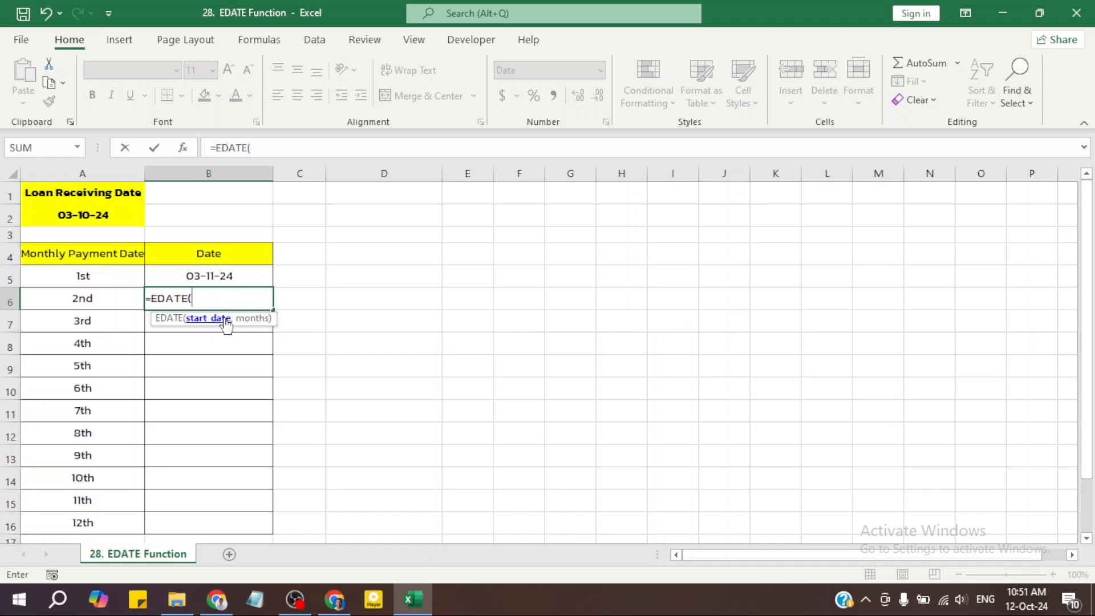
click(82, 217)
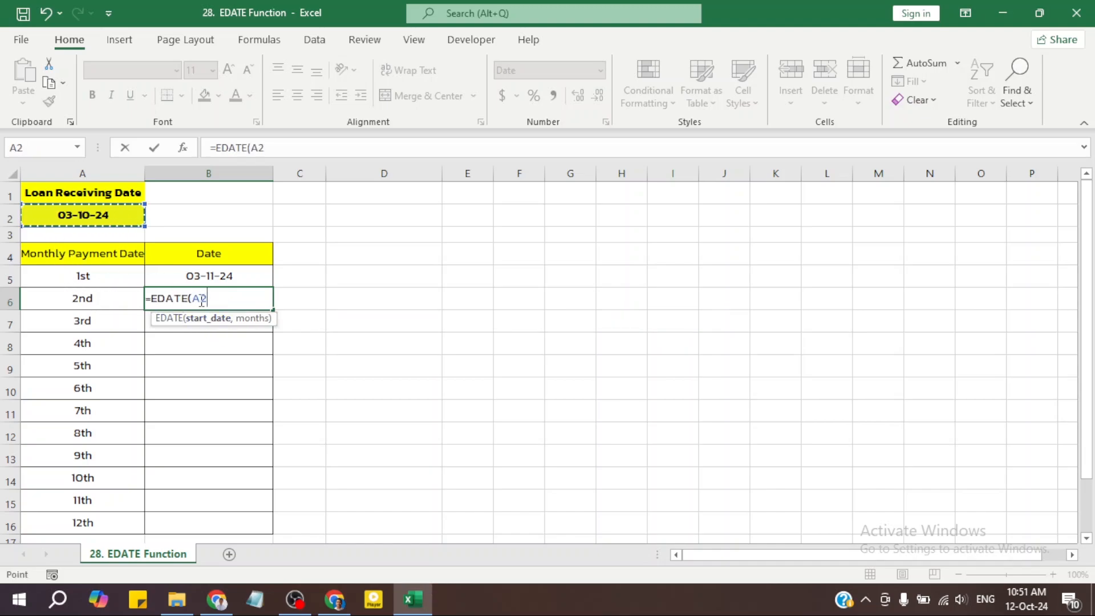
text(,)
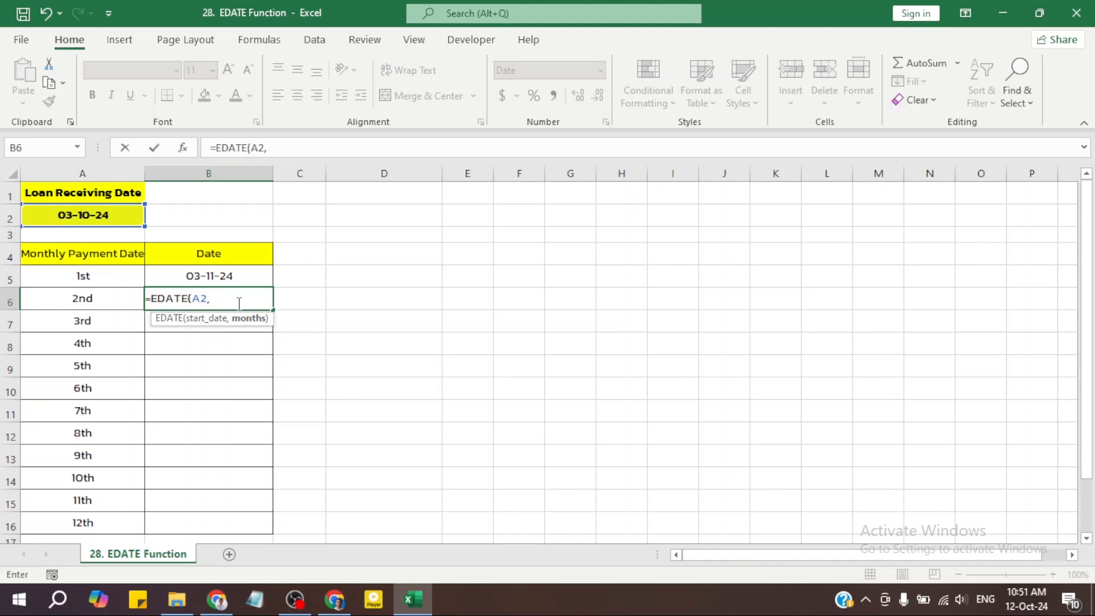
text(2))
key(Return)
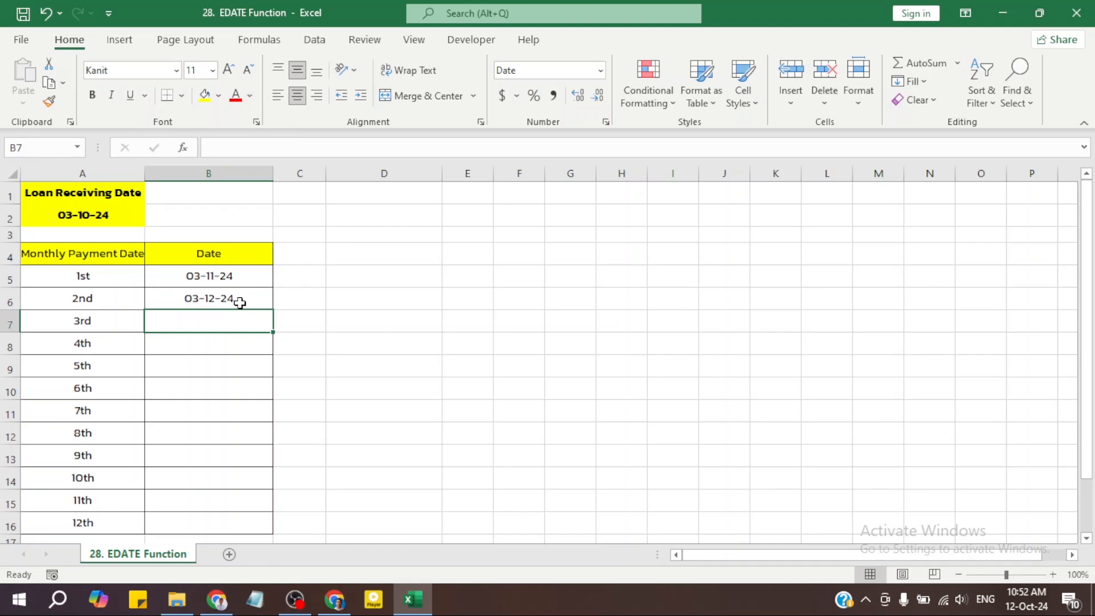
click(237, 301)
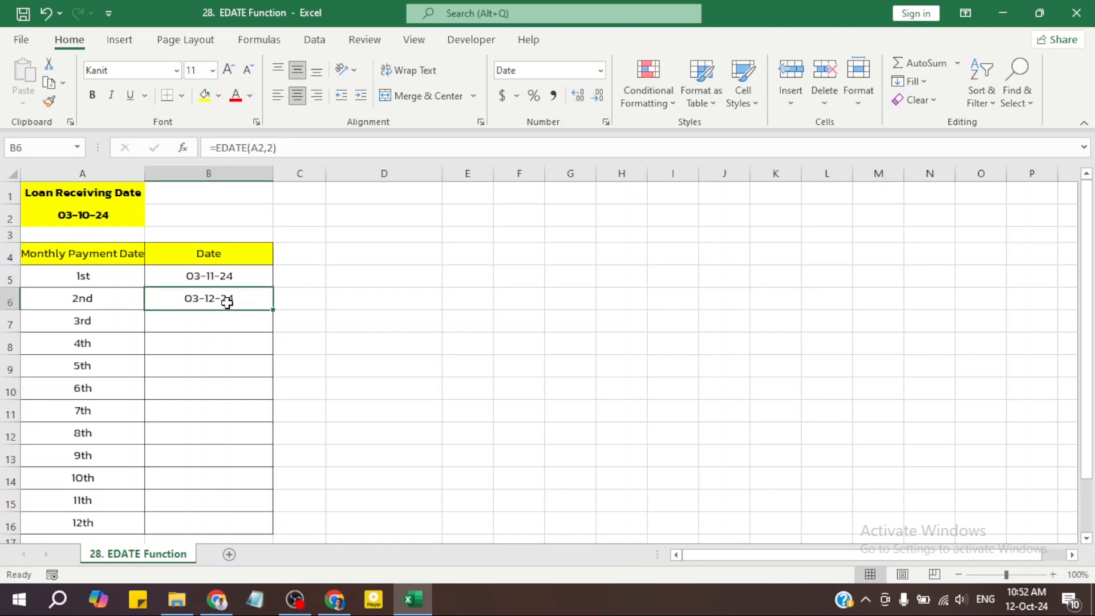
click(233, 315)
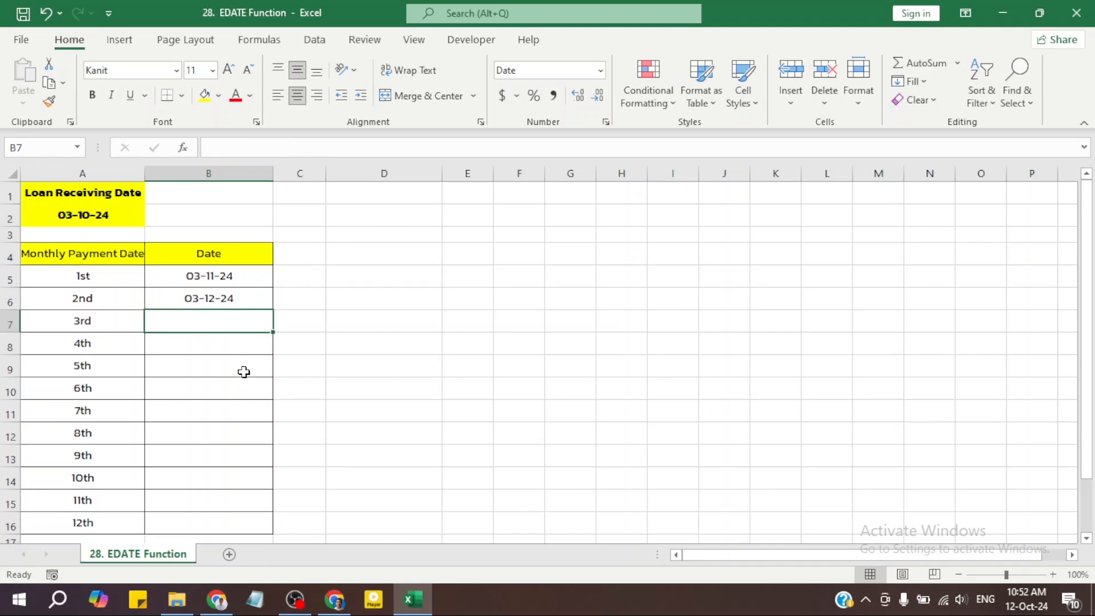
drag(244, 372, 245, 382)
click(248, 321)
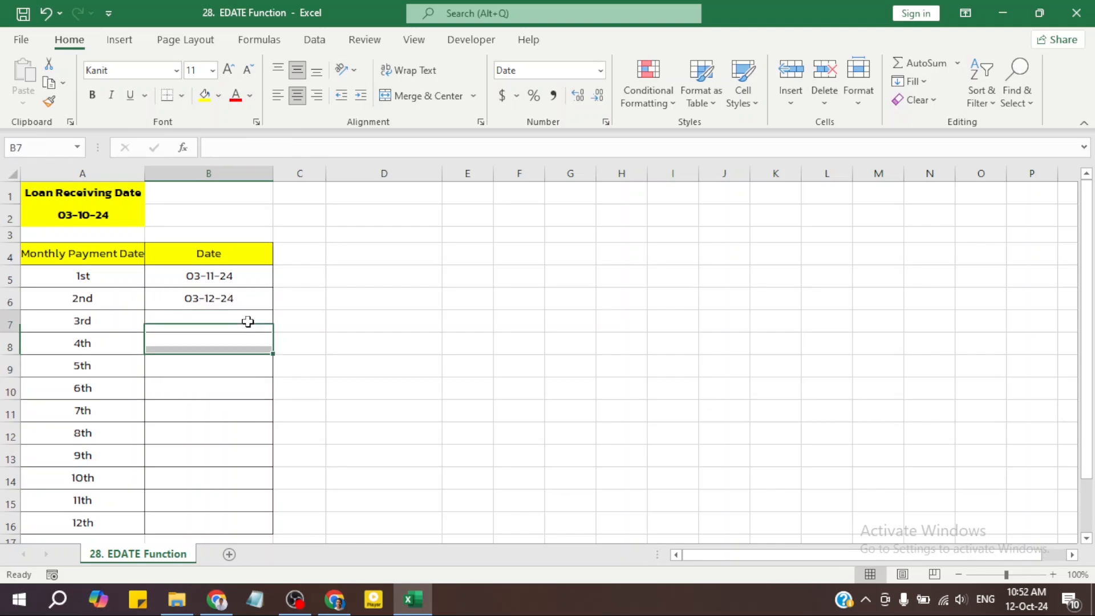
click(218, 357)
click(292, 279)
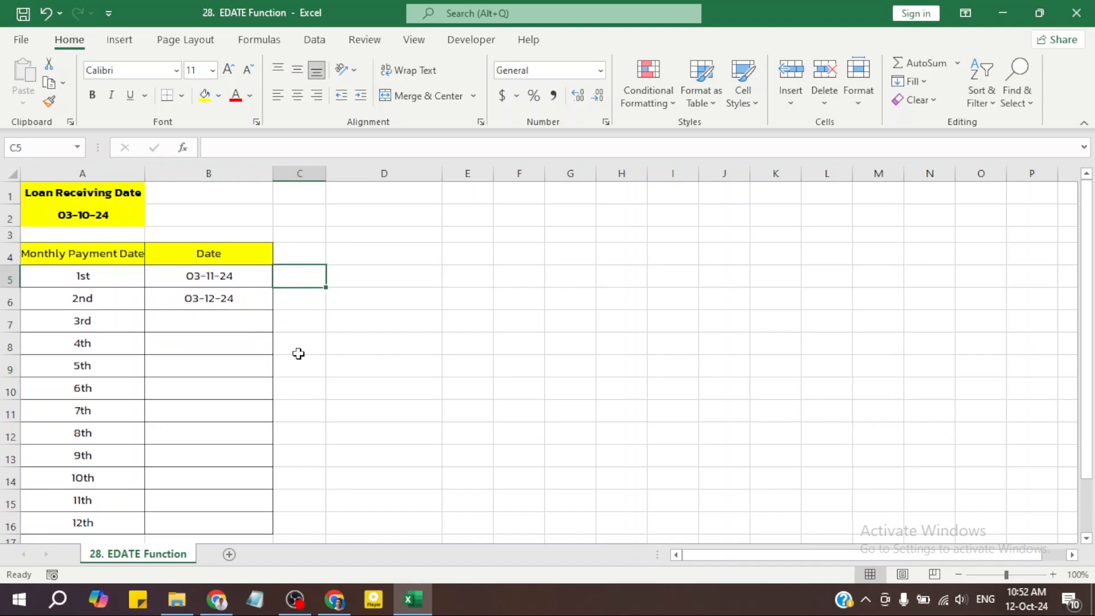
click(296, 349)
click(235, 322)
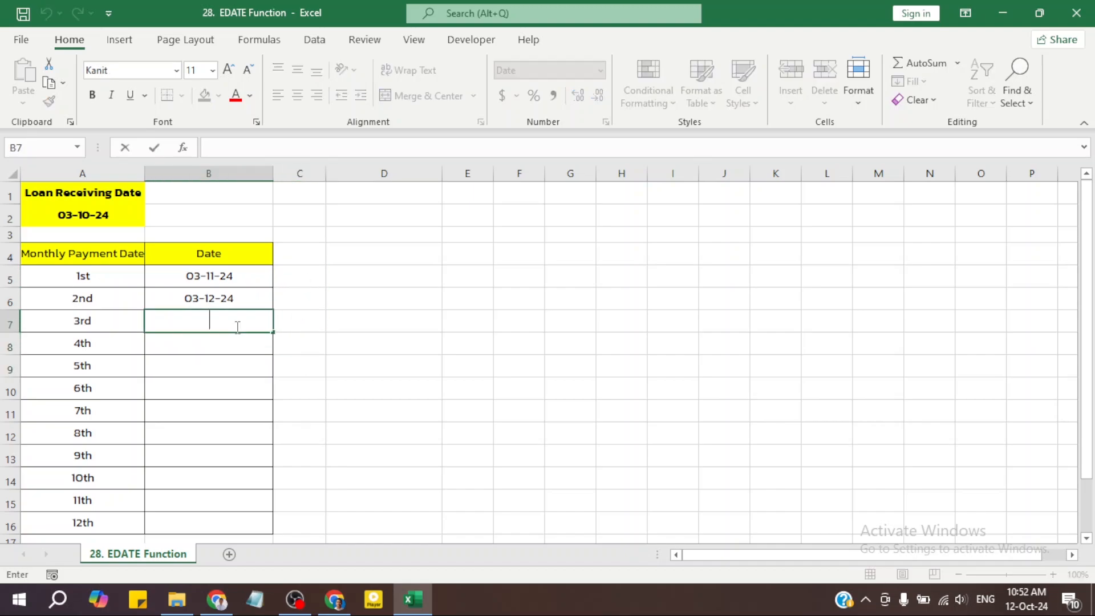
click(240, 299)
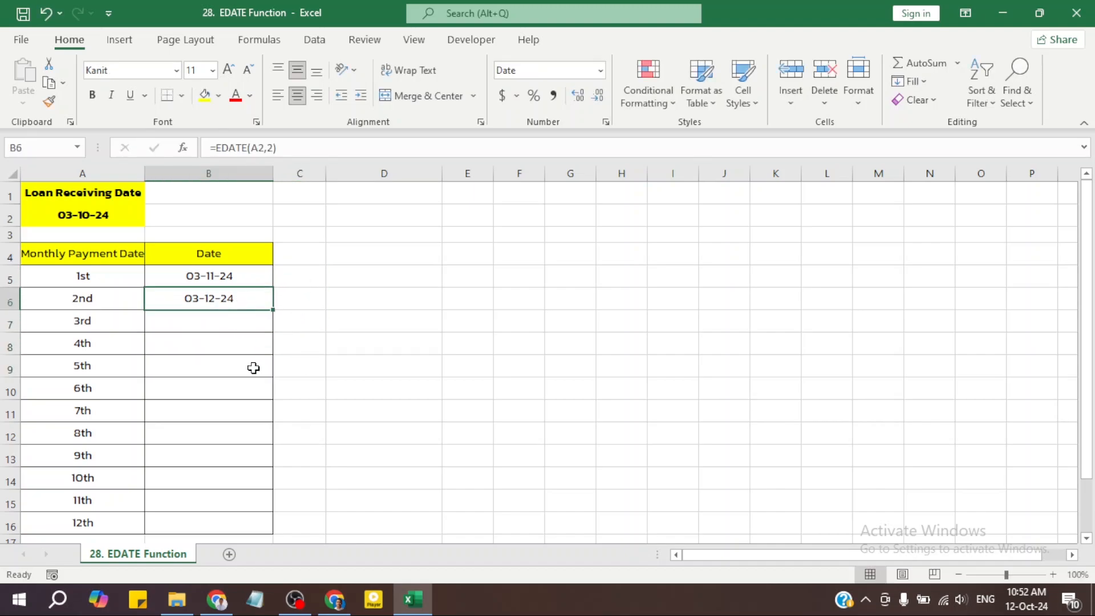
- Enter 1 in cell C5 beside the first payment date, undoing a trial fill of it down to C16
click(313, 281)
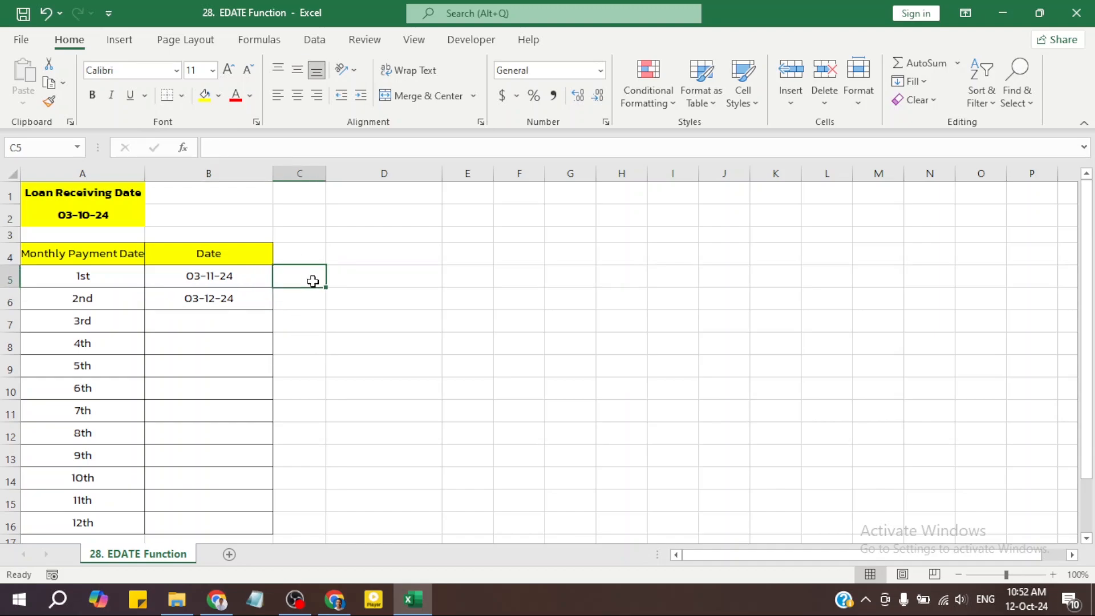
text(1)
key(Return)
double_click(326, 297)
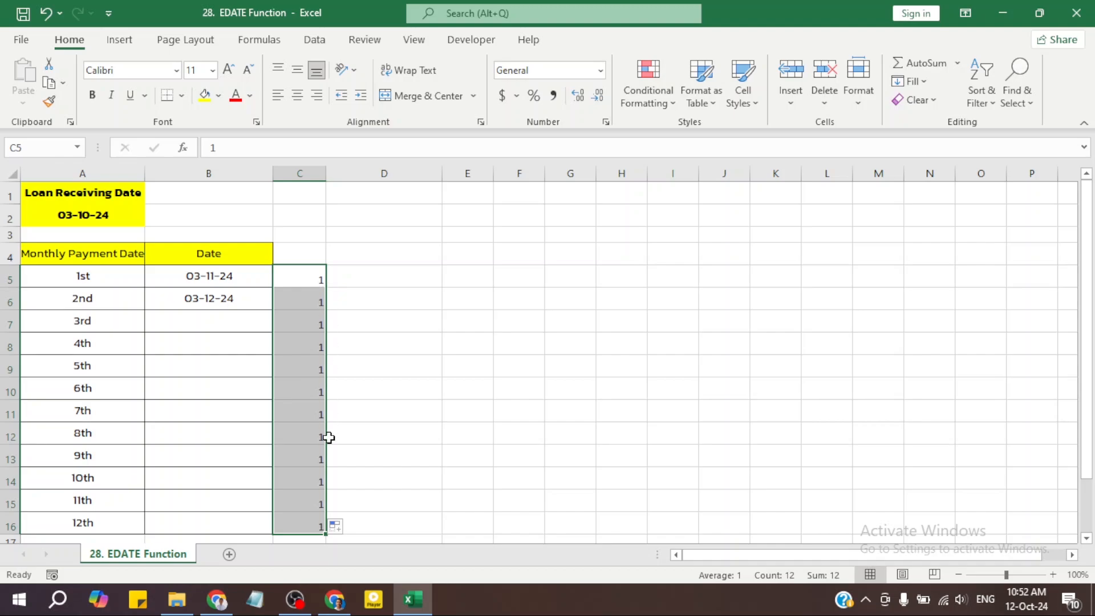
key(ctrl+z)
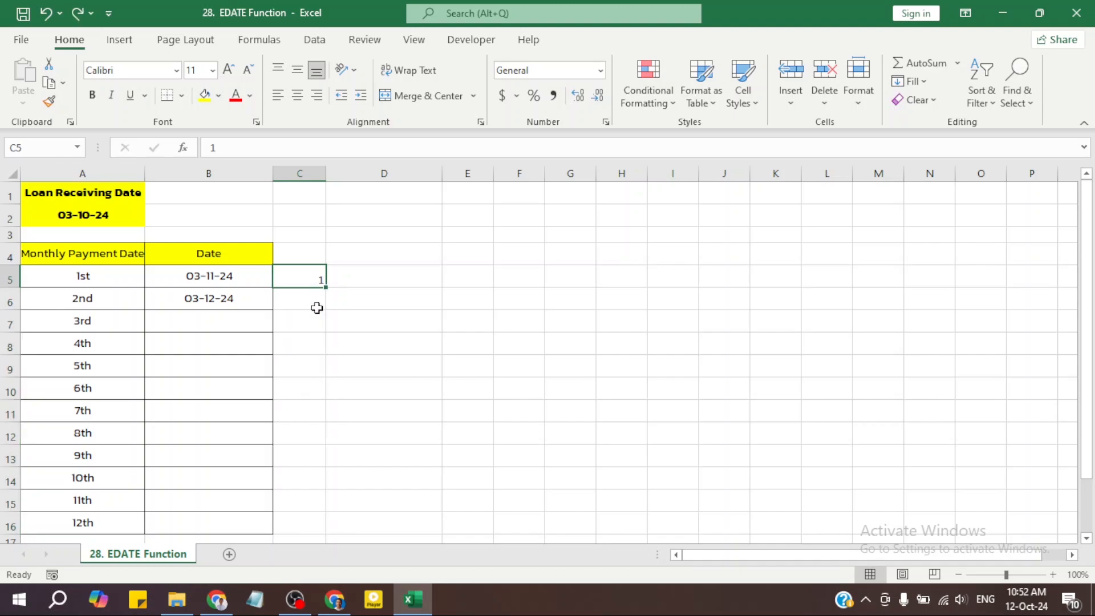
click(319, 302)
text(2)
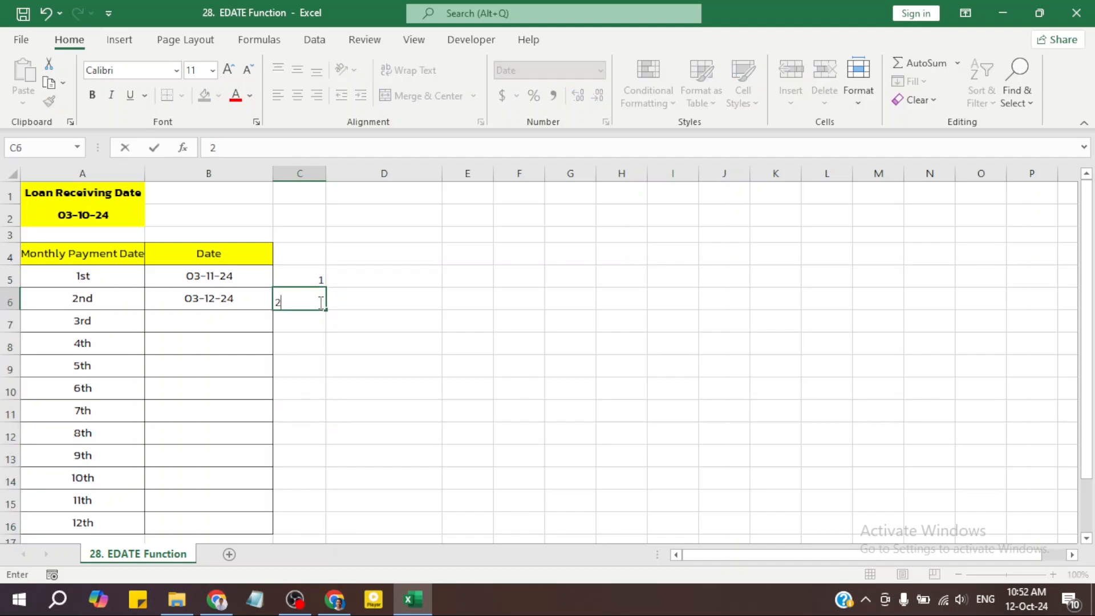
click(362, 284)
- Clear cell C6 beside the second payment date and enter 2 in it
click(307, 301)
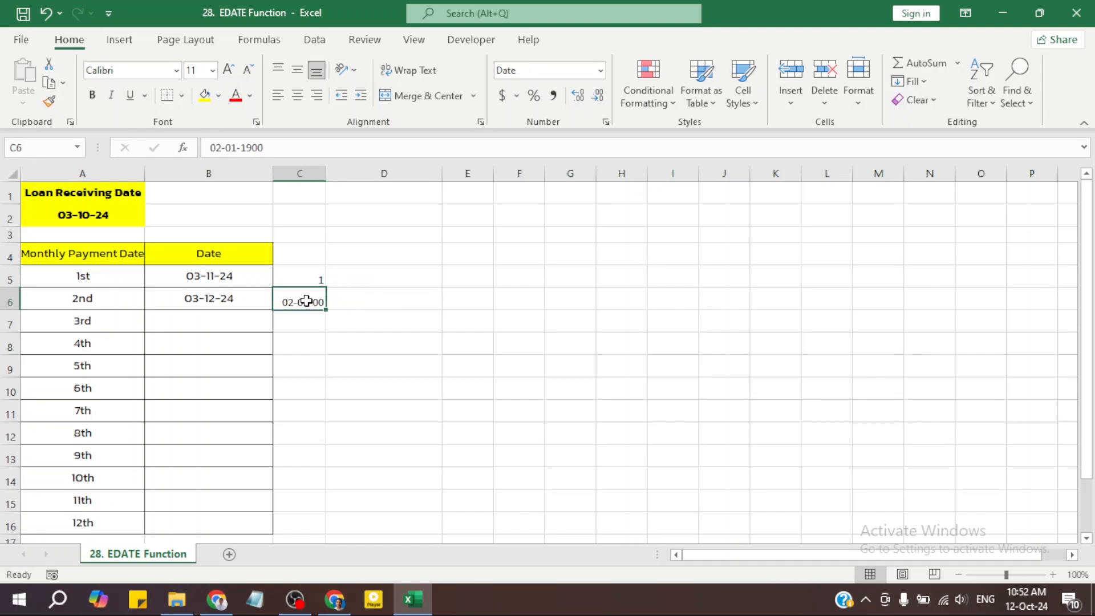
key(Delete)
text(2)
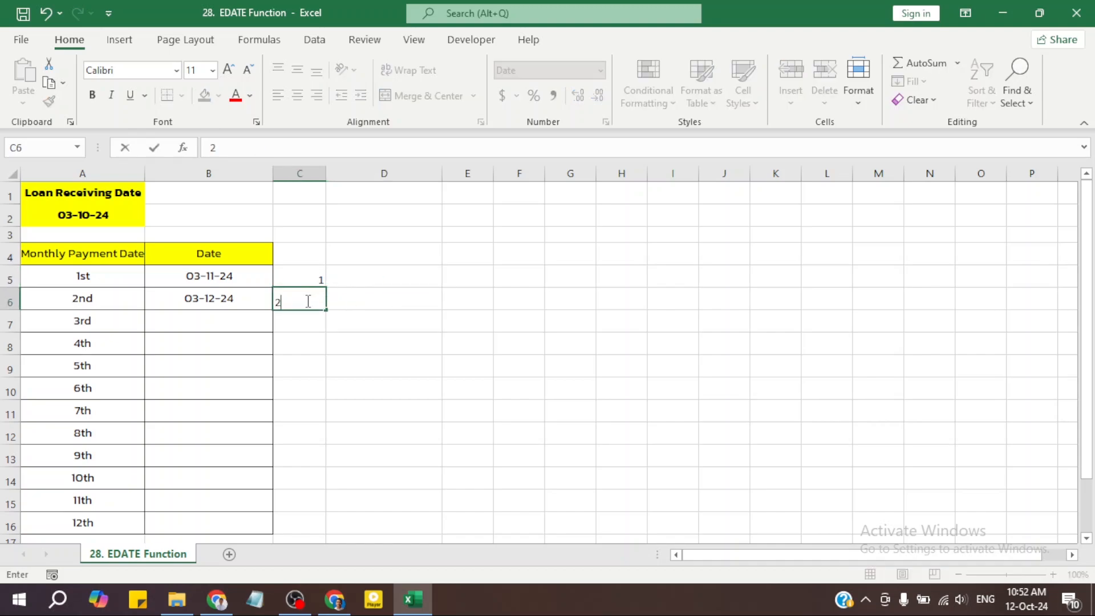
key(Return)
click(306, 301)
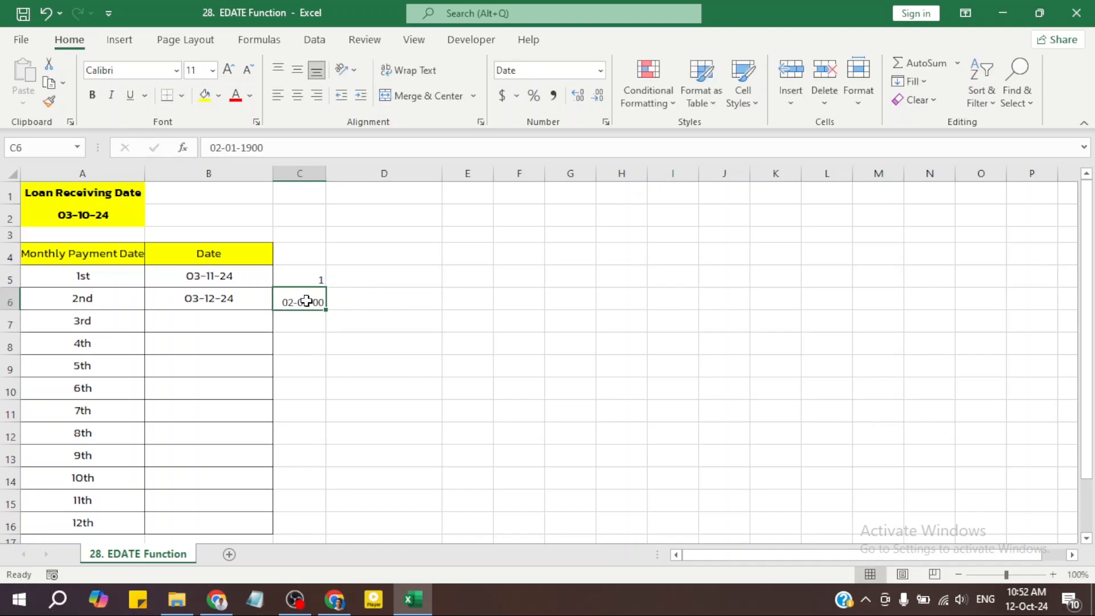
- Set cell C6 to the General number format and extend the number series from C5:C6 down to C16
click(601, 70)
click(579, 98)
click(303, 275)
click(353, 290)
drag(318, 276, 319, 306)
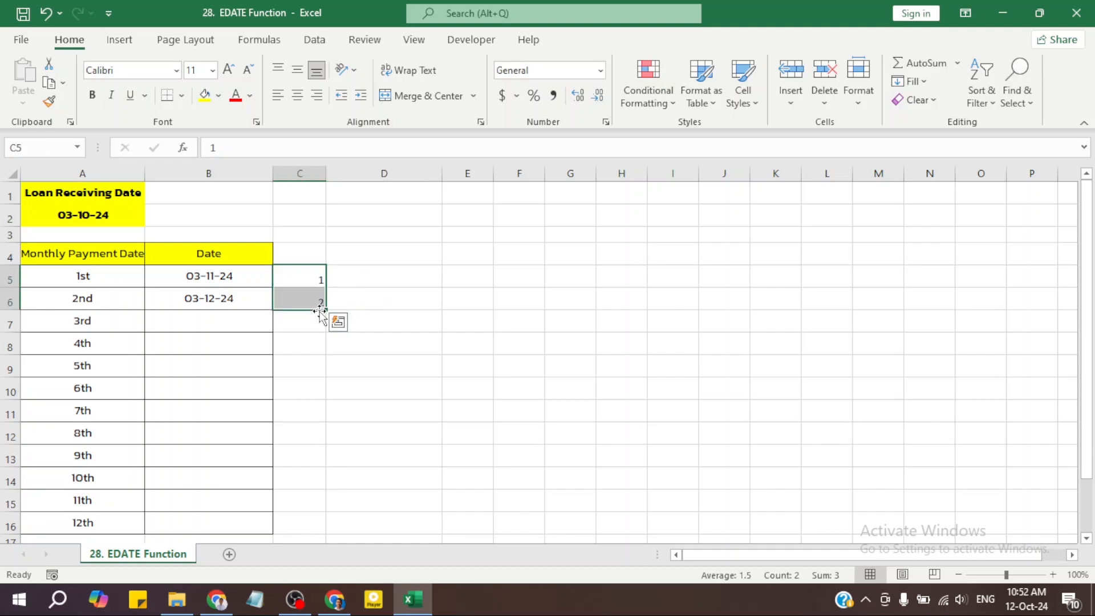
double_click(320, 307)
click(391, 403)
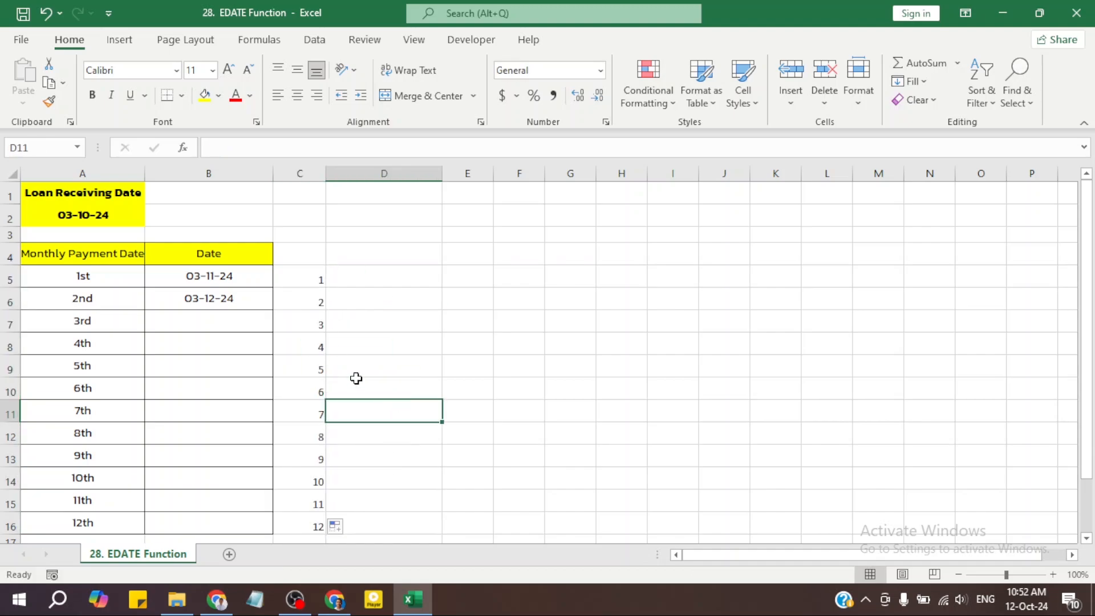
- Write the formula =EDATE(A2,C7) in cell B7 for the third payment date, taking the months from column C
click(213, 317)
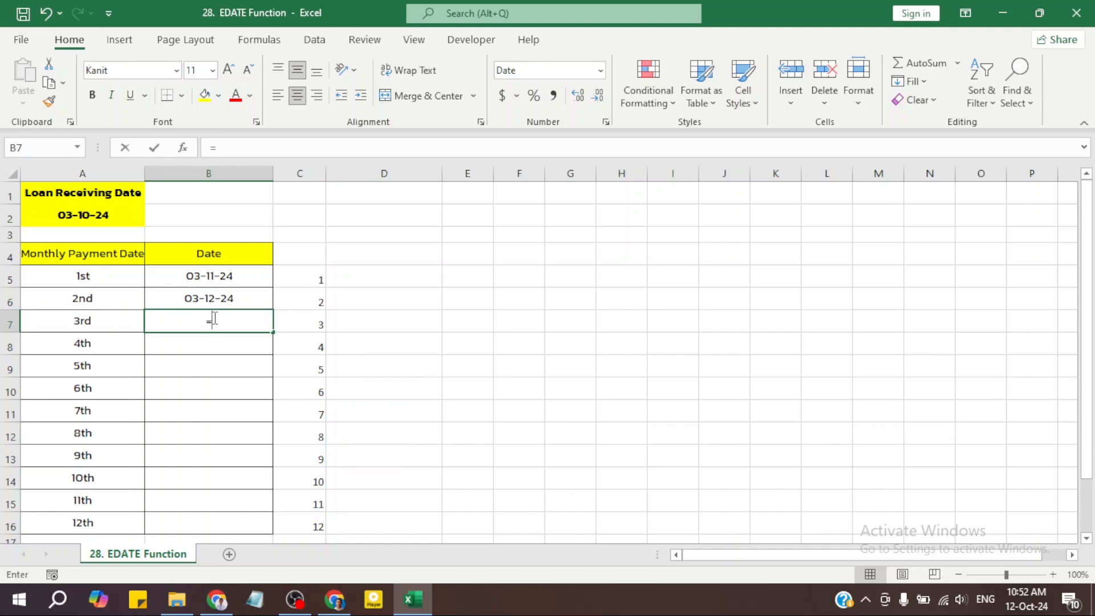
text(=edate)
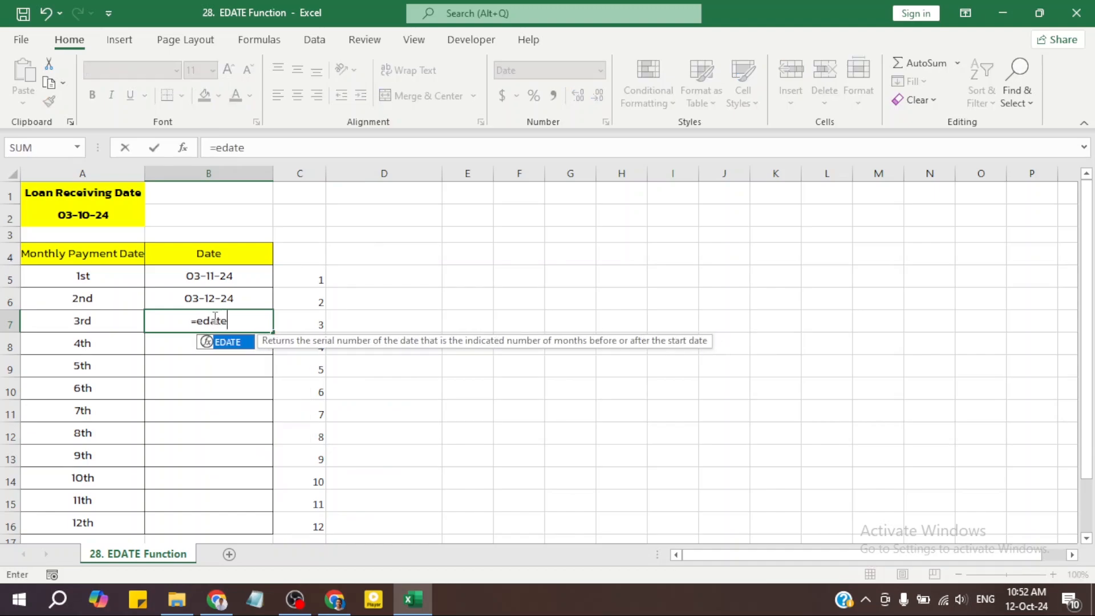
double_click(237, 342)
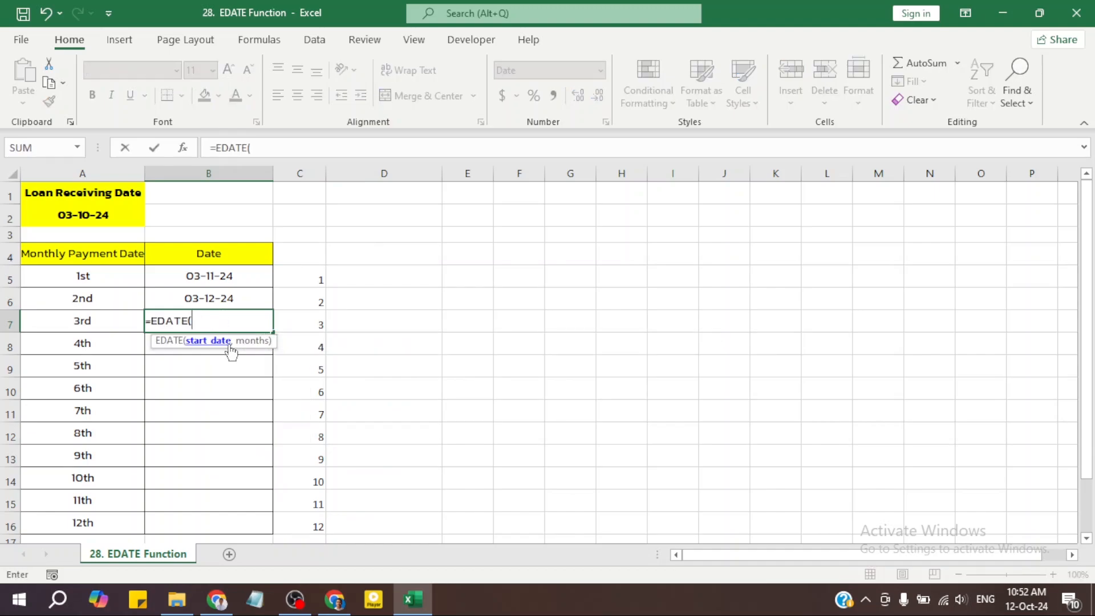
click(73, 224)
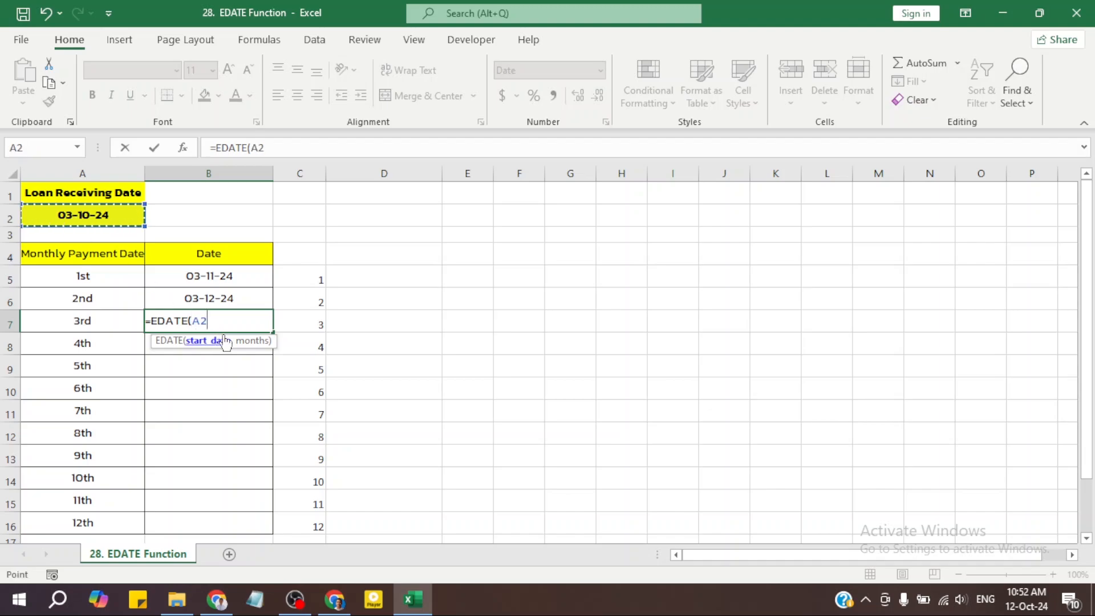
text(,)
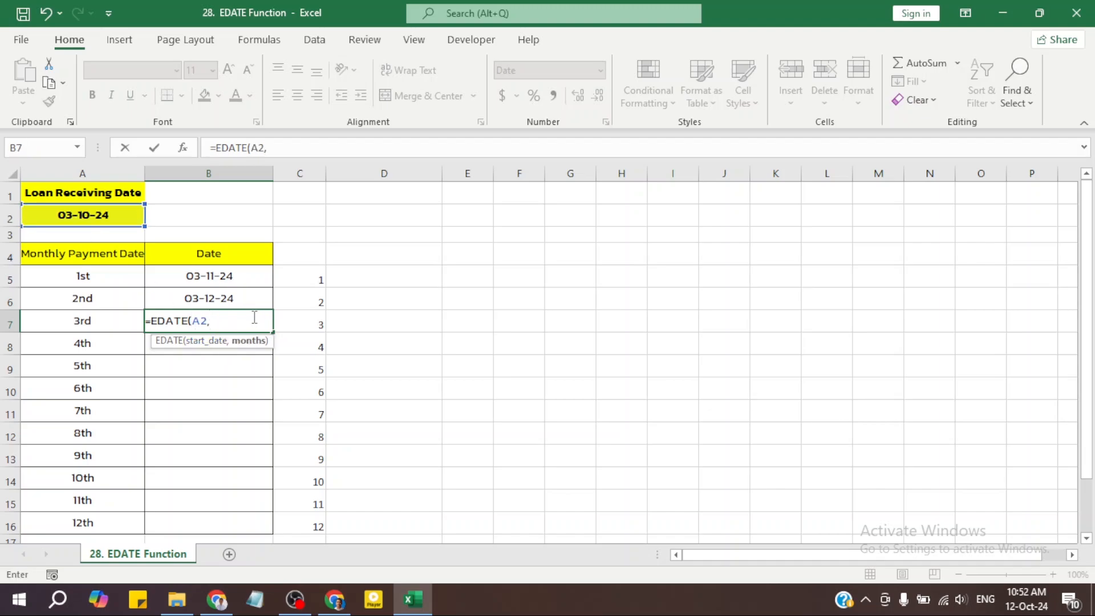
click(317, 324)
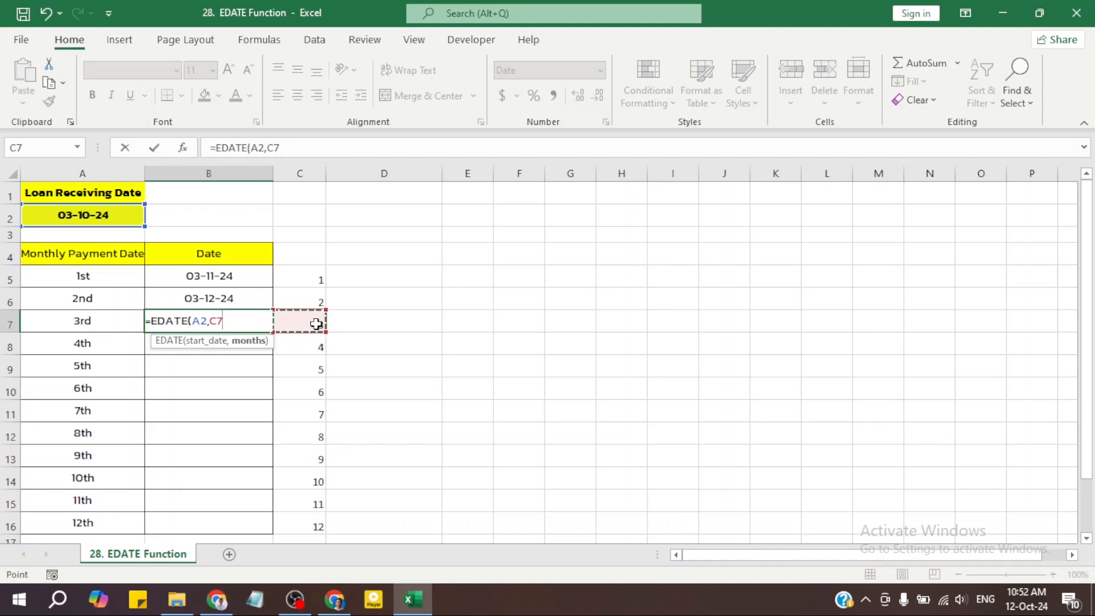
text())
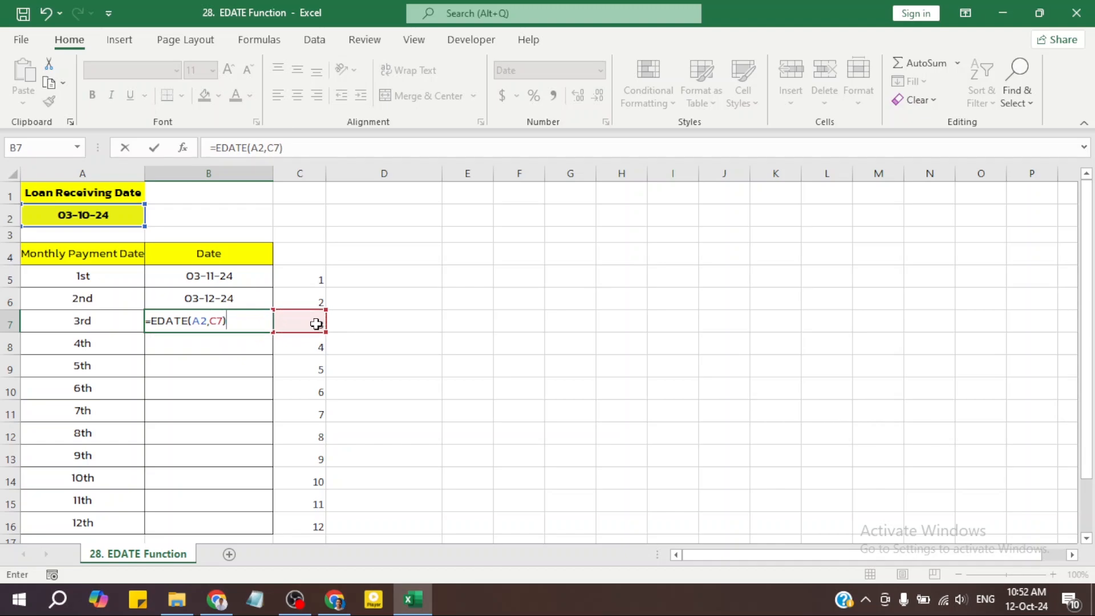
- Make the start date reference in B7's formula absolute, so that it reads =EDATE($A$2,C7)
double_click(208, 321)
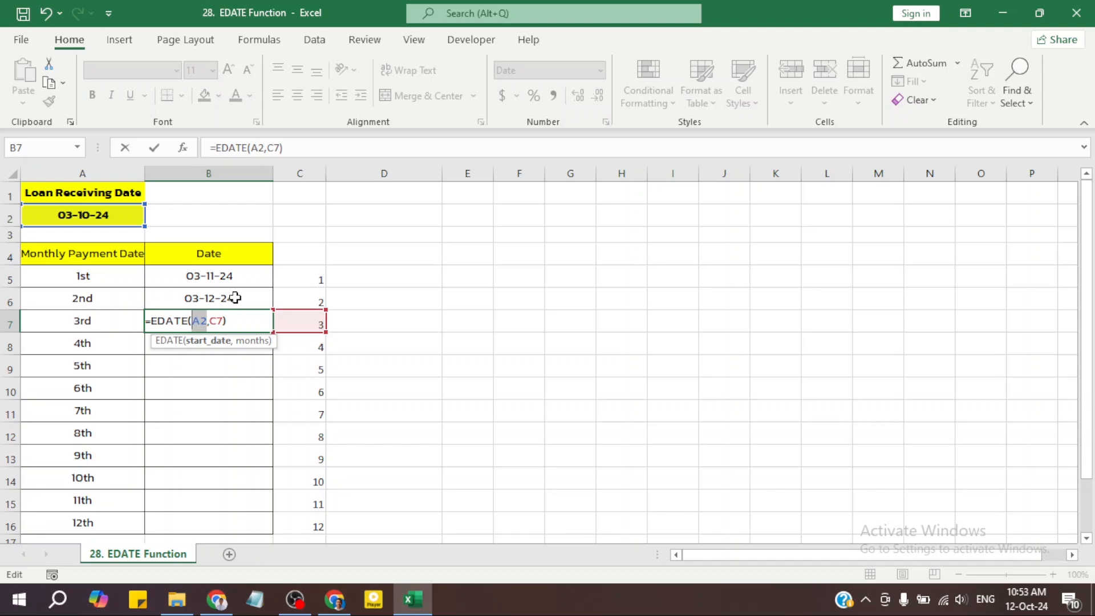
text(4)
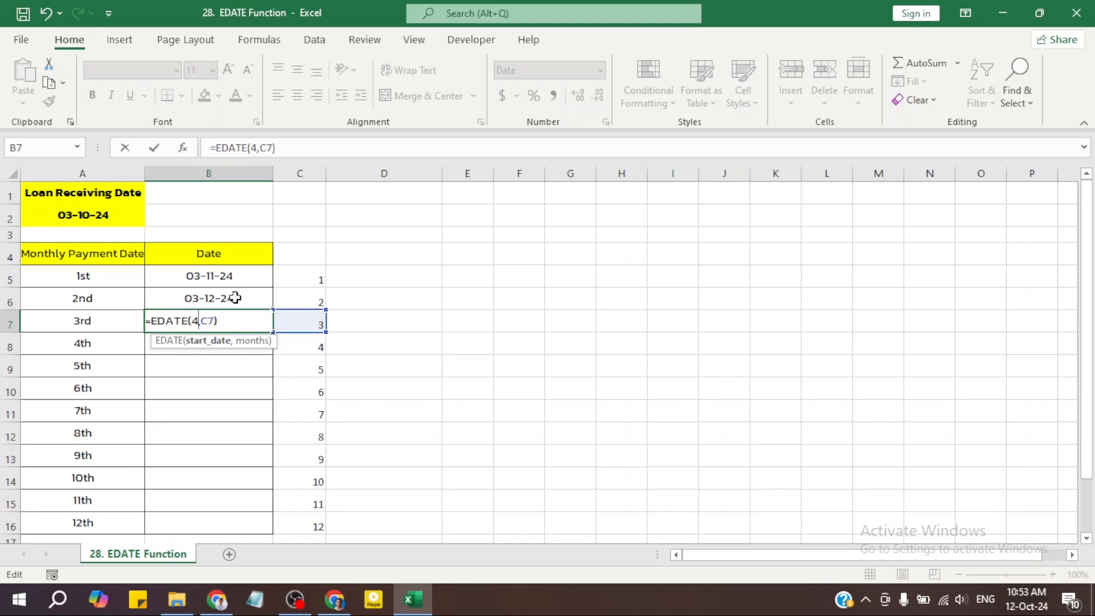
key(ctrl+z)
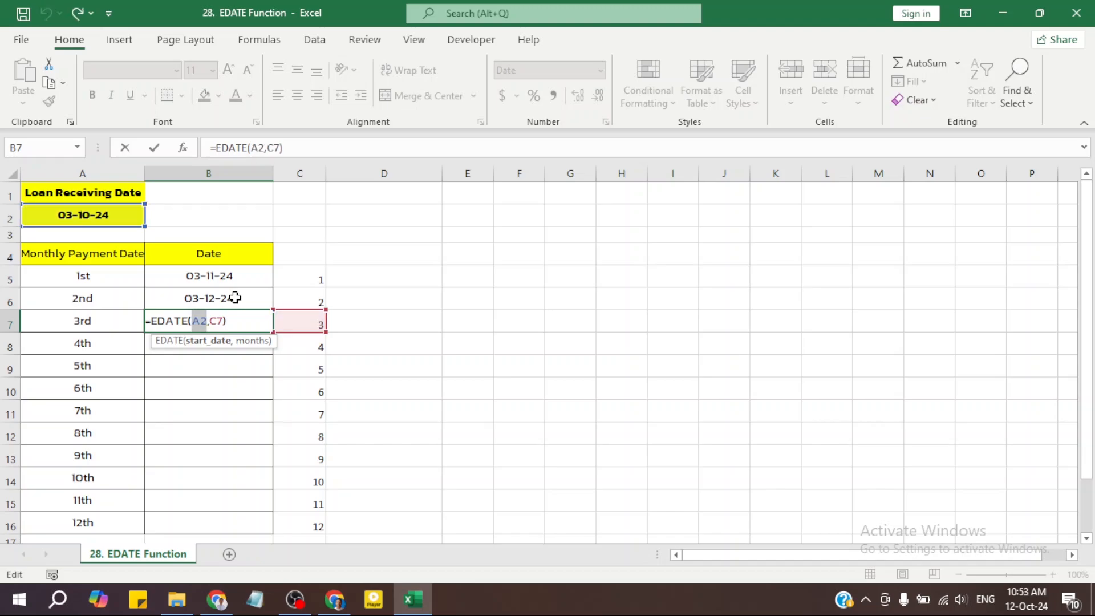
key(F4)
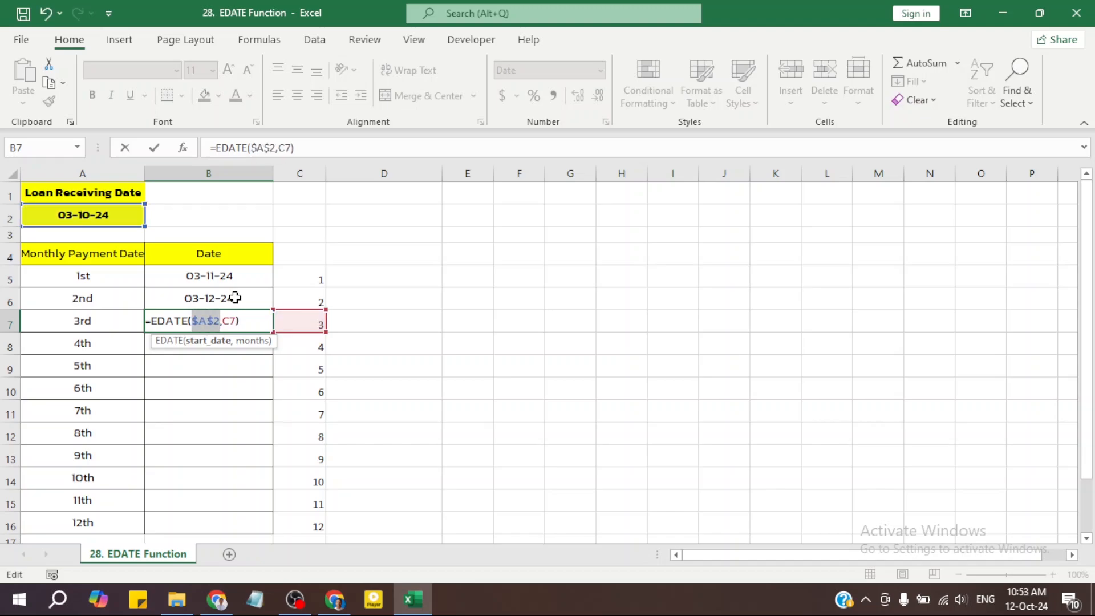
click(259, 322)
key(Return)
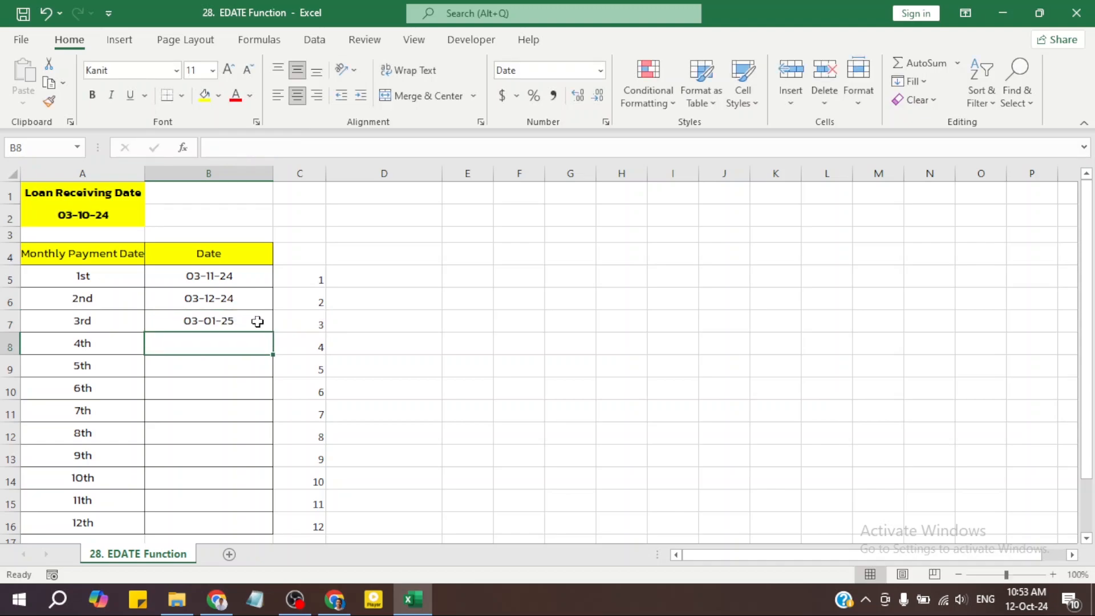
- Fill the formula in B7 down to B16 to calculate the remaining monthly payment dates
click(257, 322)
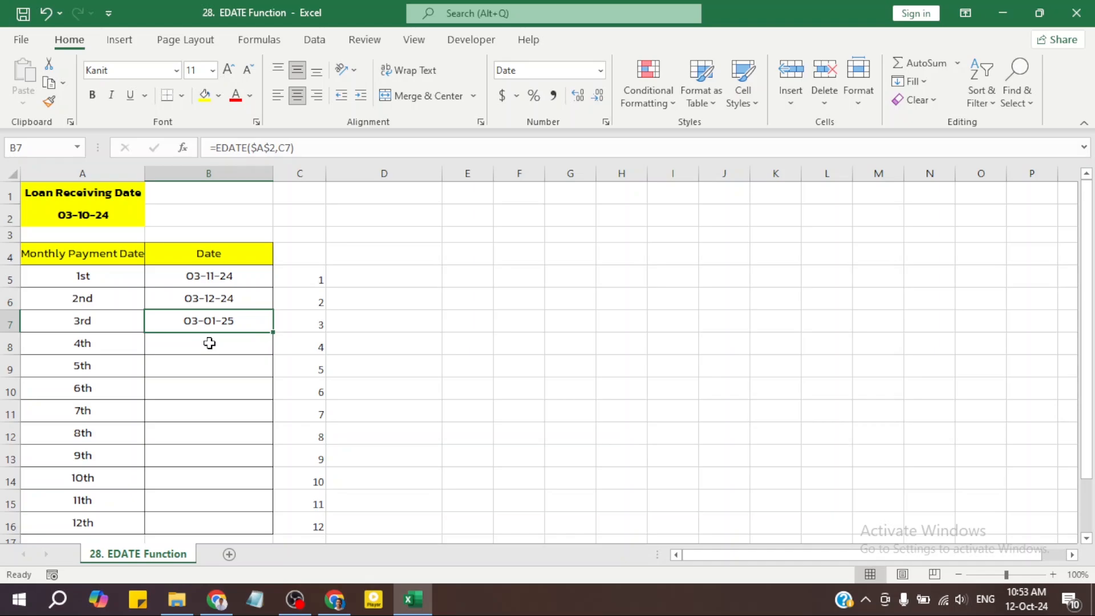
double_click(275, 333)
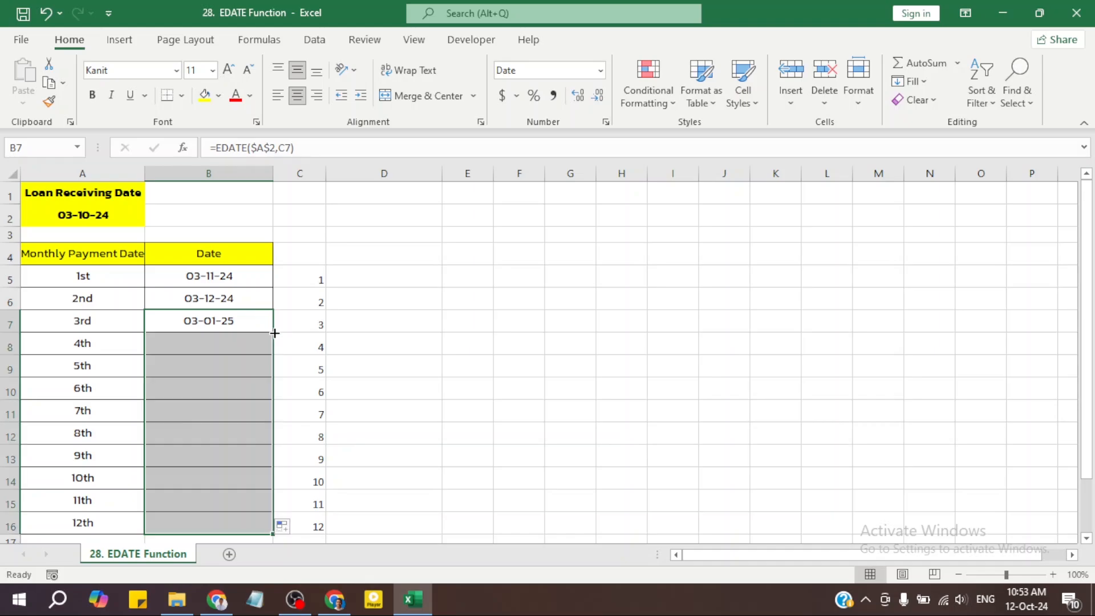
click(243, 438)
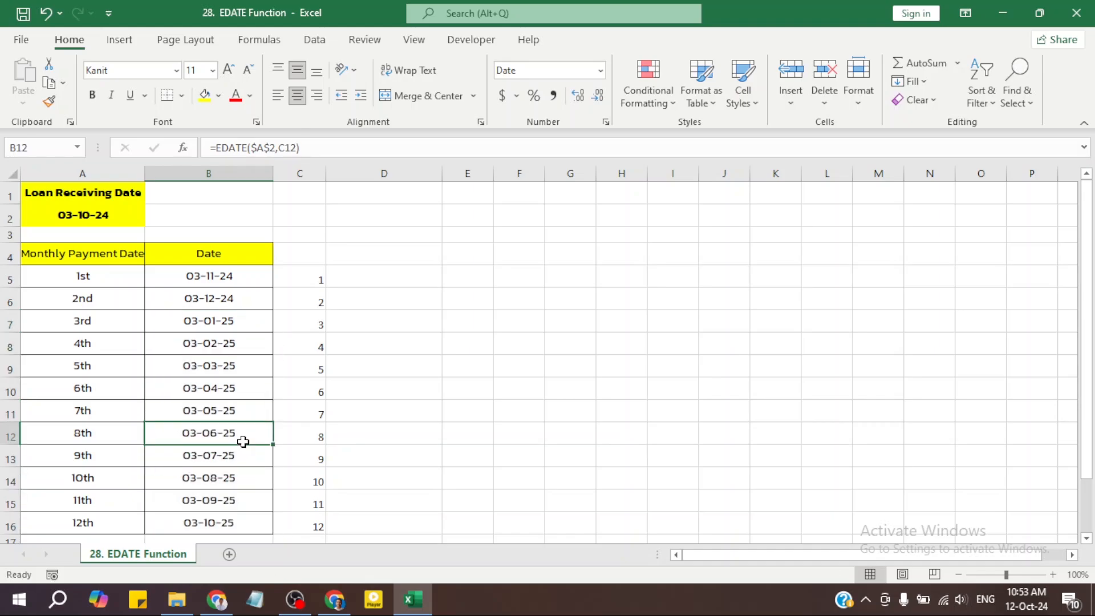
- Examine the filled payment dates down to the 12th, the month numbers in column C and the formulas in B7, B12 and B8
scroll(142, 460, down, 2)
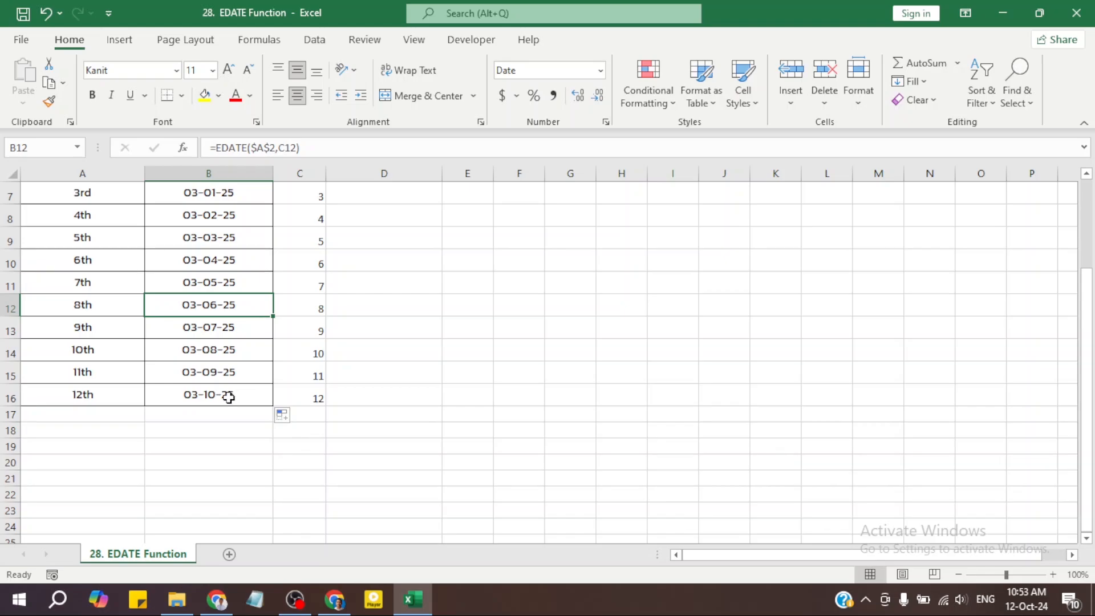
scroll(259, 388, up, 2)
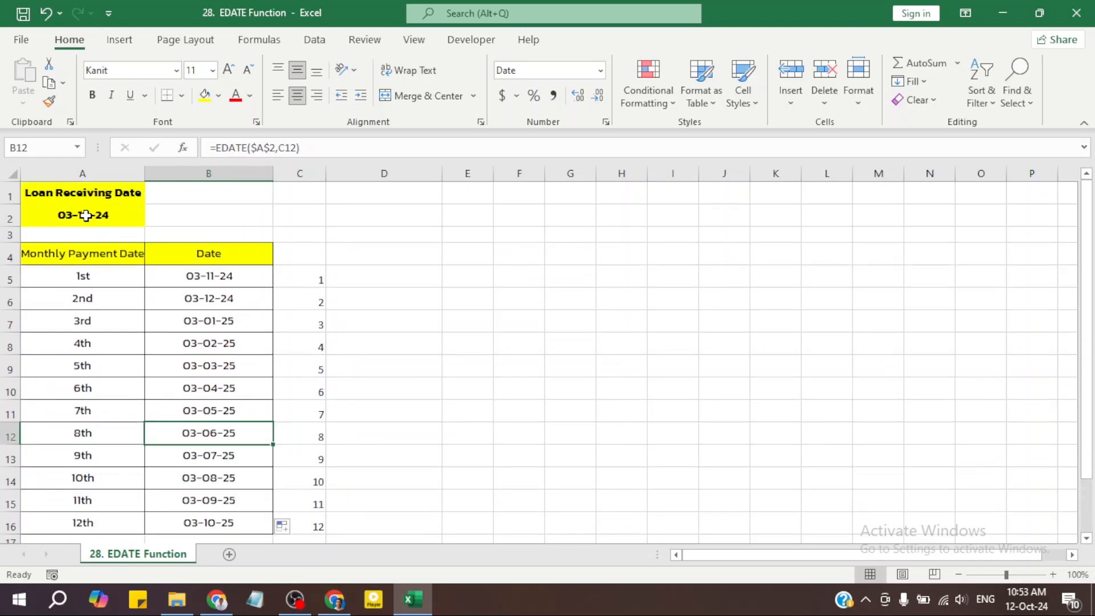
scroll(152, 350, down, 2)
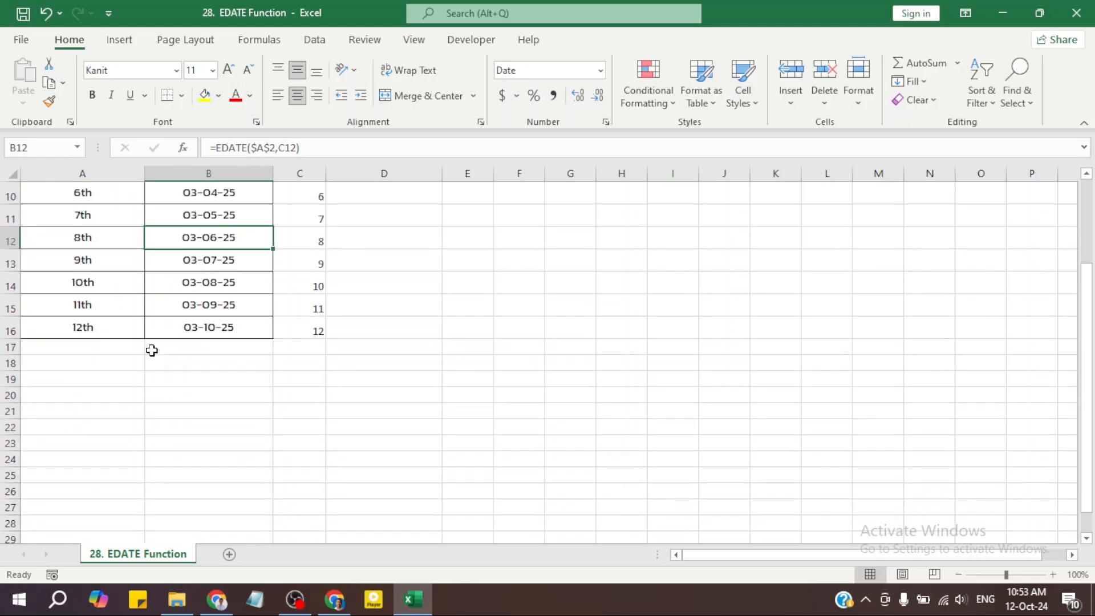
scroll(232, 323, up, 2)
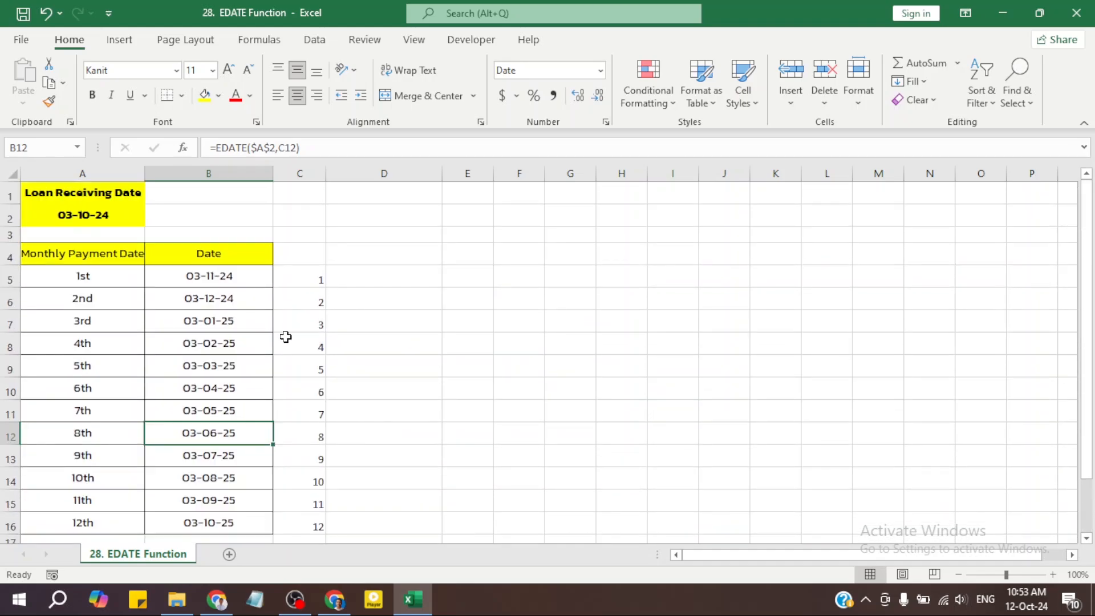
drag(300, 300, 320, 467)
click(317, 411)
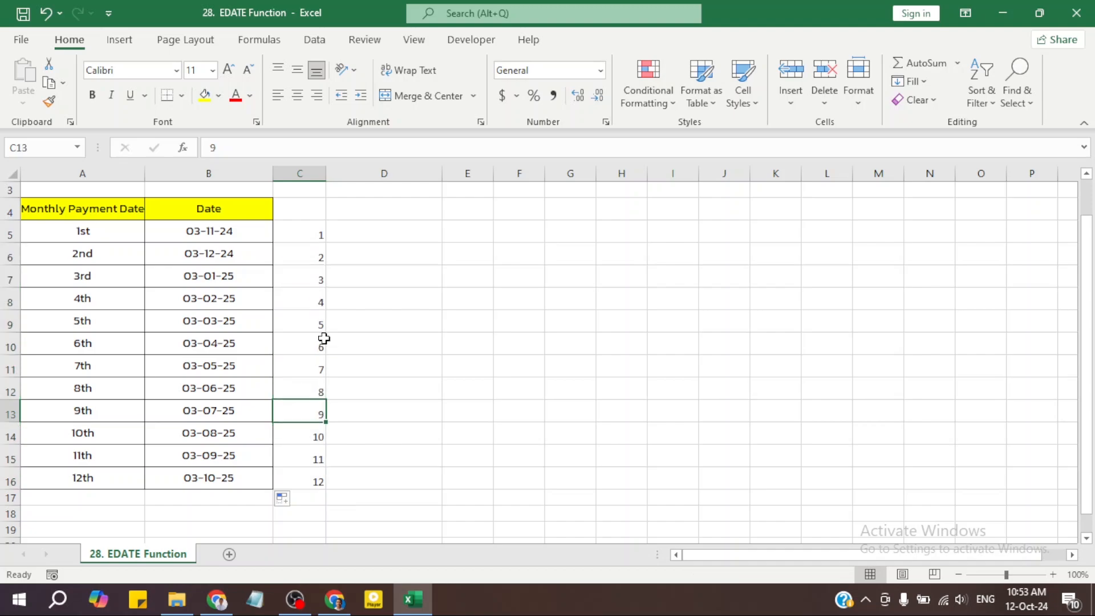
scroll(325, 336, up, 1)
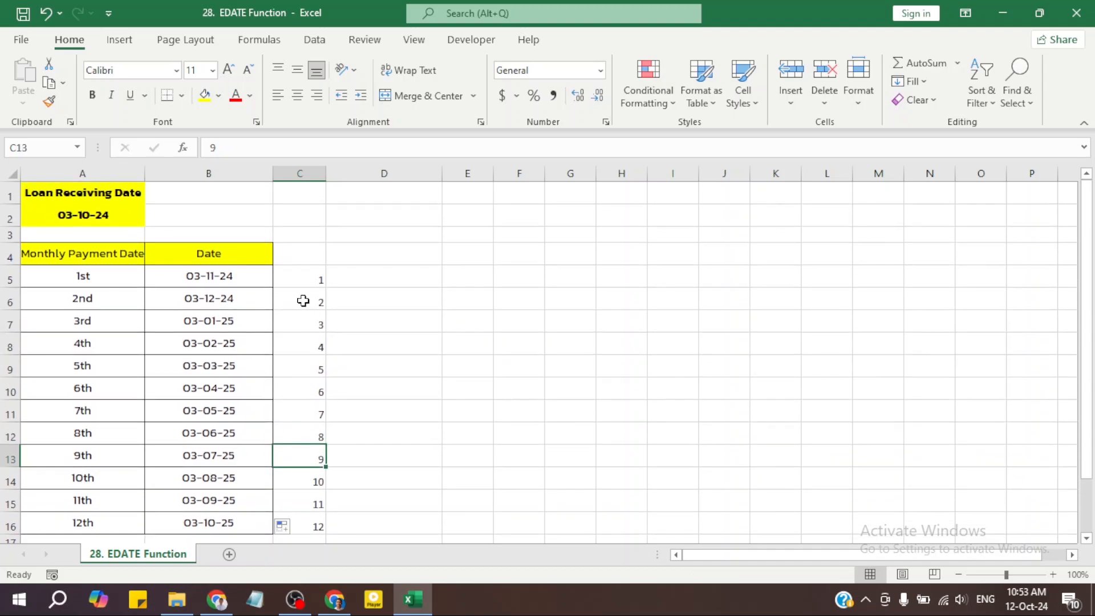
drag(302, 301, 300, 482)
click(188, 330)
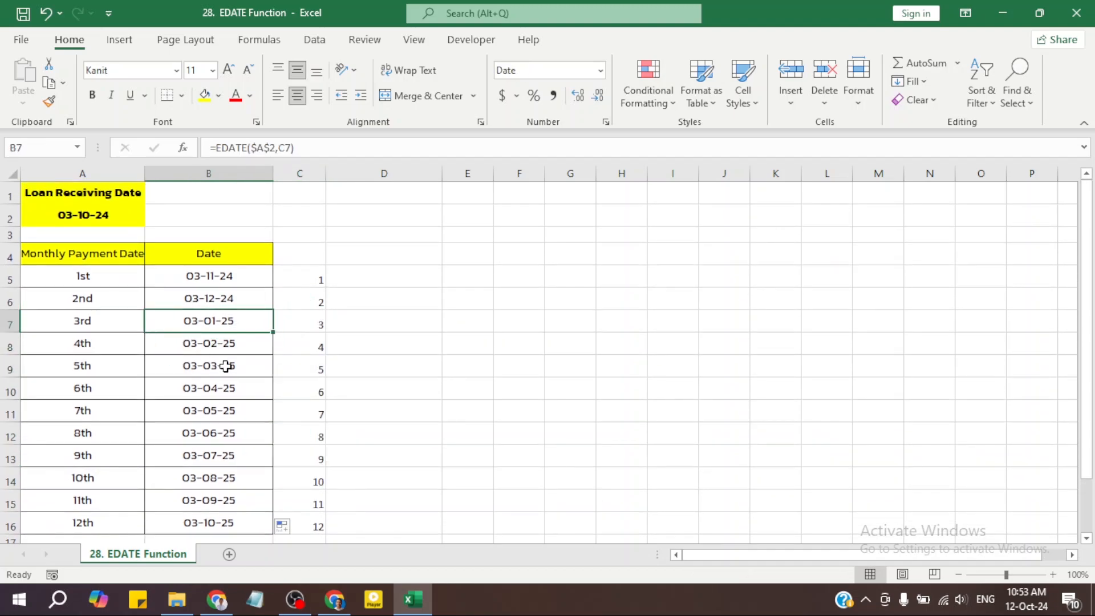
click(225, 431)
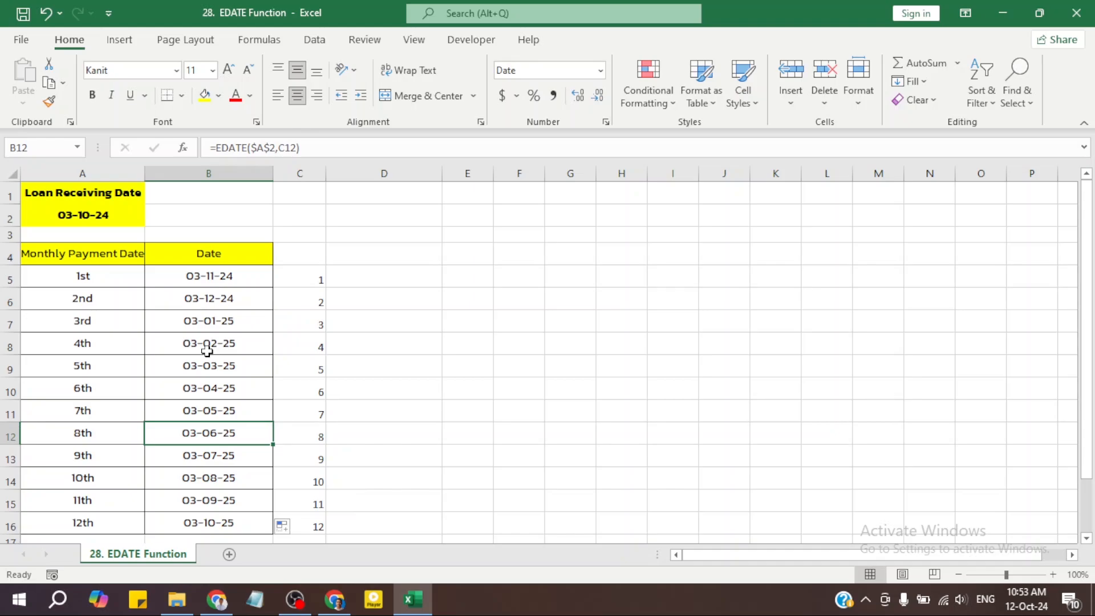
click(247, 344)
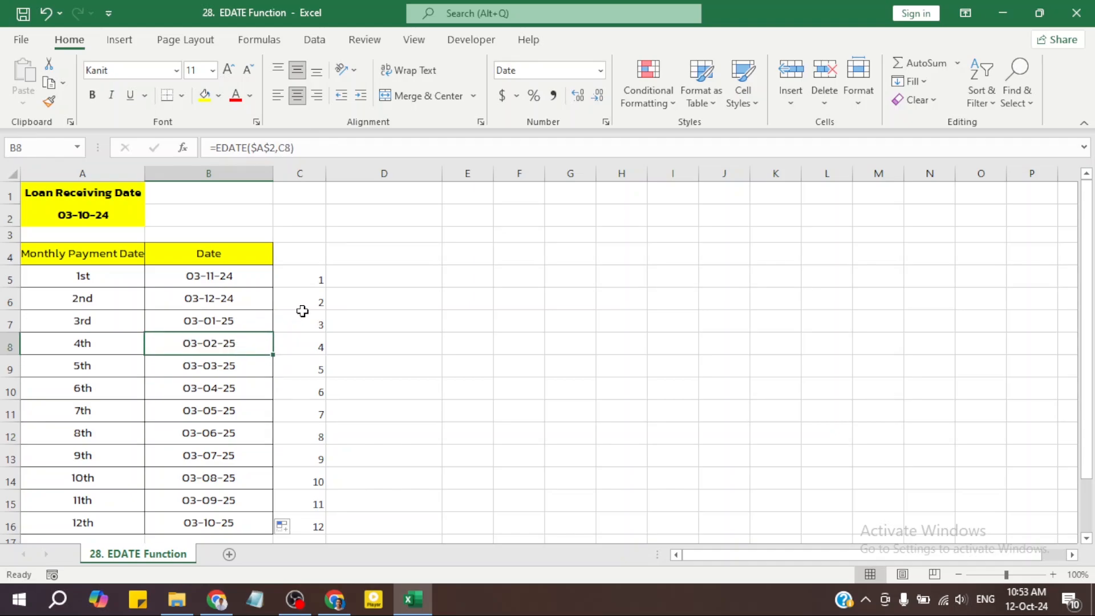